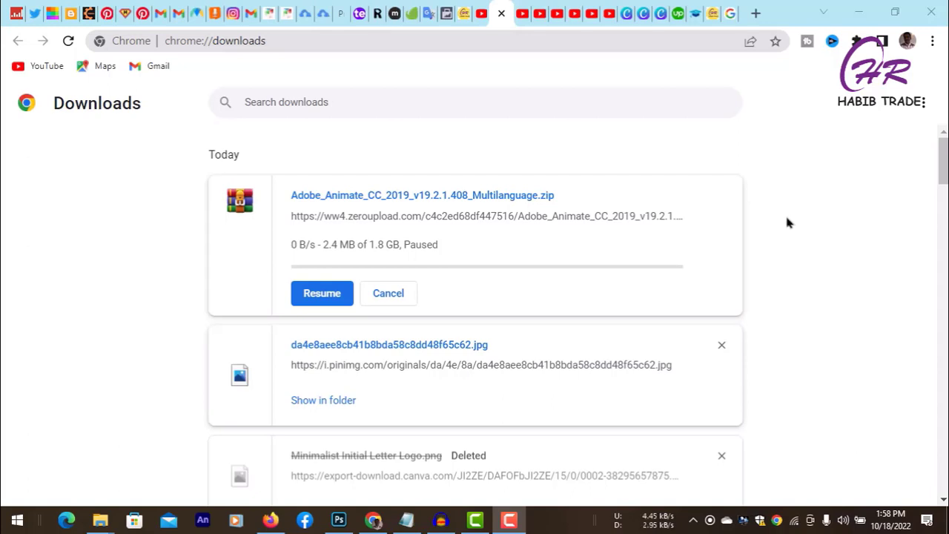
- Minimize the browser and Photoshop windows to show the desktop
{"action": "left_click", "coordinate": [859, 12]}
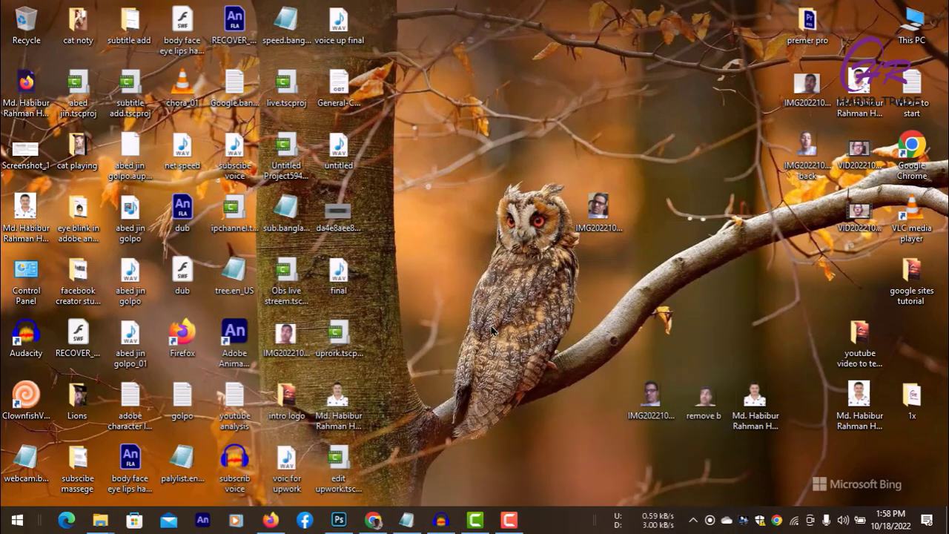
{"action": "left_click", "coordinate": [338, 522]}
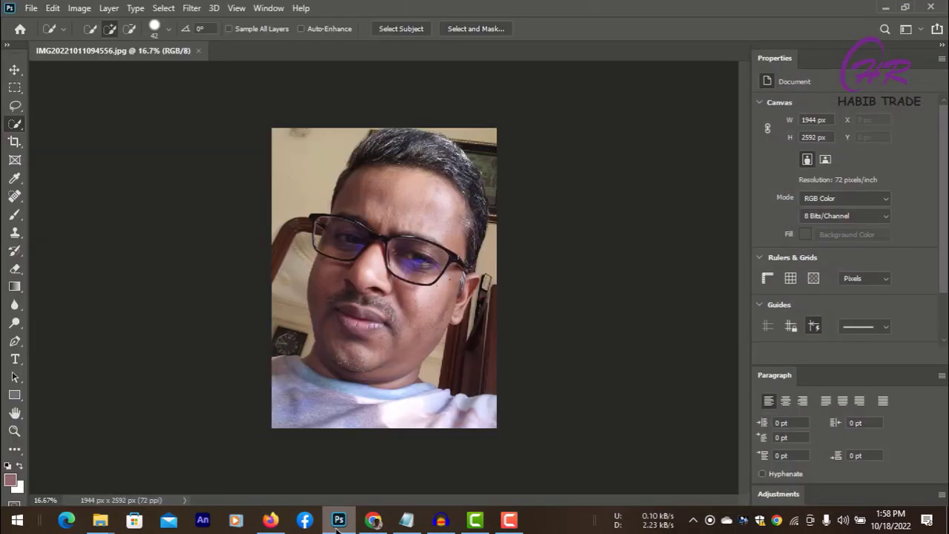
{"action": "left_click", "coordinate": [882, 9]}
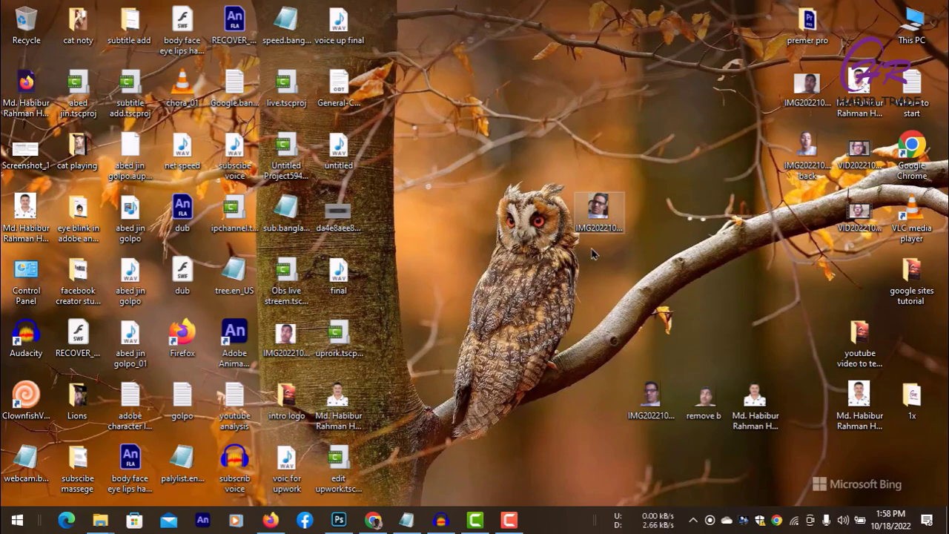
{"action": "left_click", "coordinate": [339, 520]}
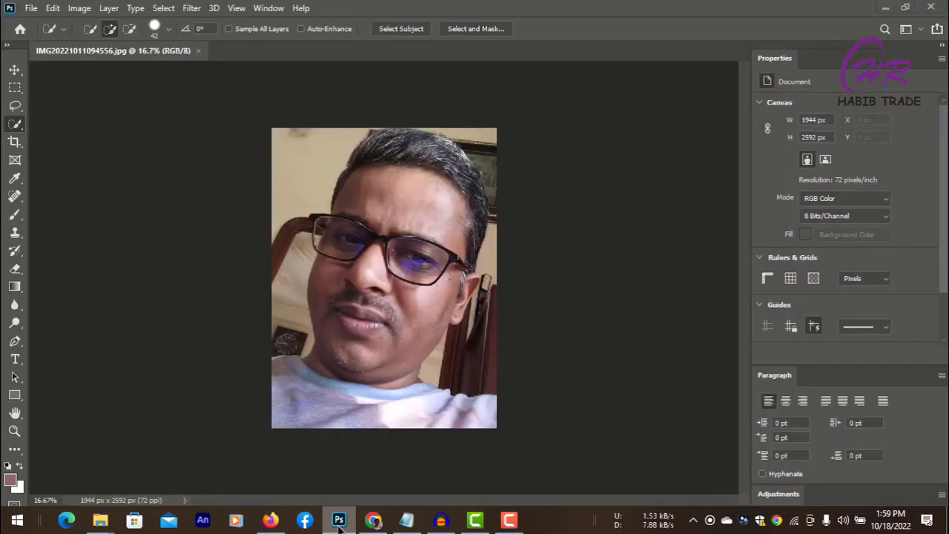
{"action": "left_click", "coordinate": [339, 521]}
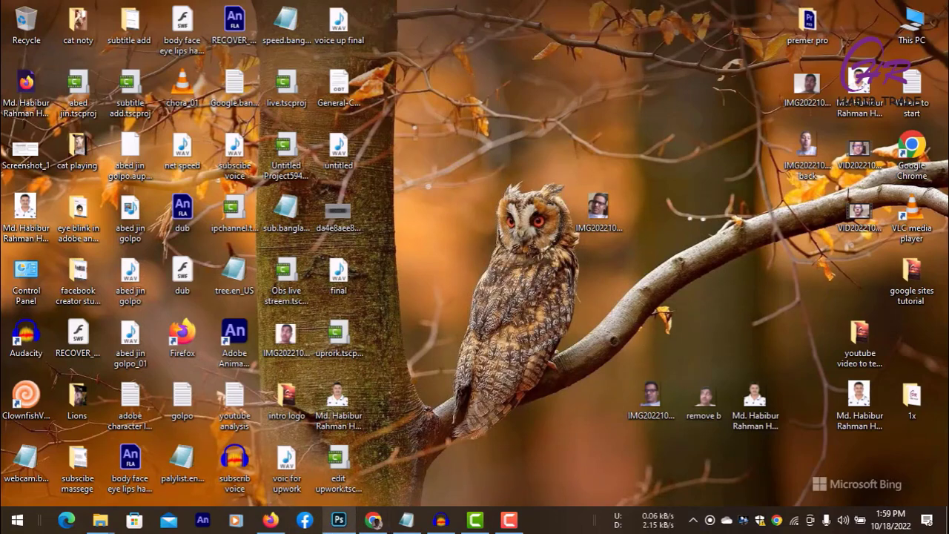
{"action": "left_click", "coordinate": [339, 520]}
{"action": "left_click", "coordinate": [352, 522]}
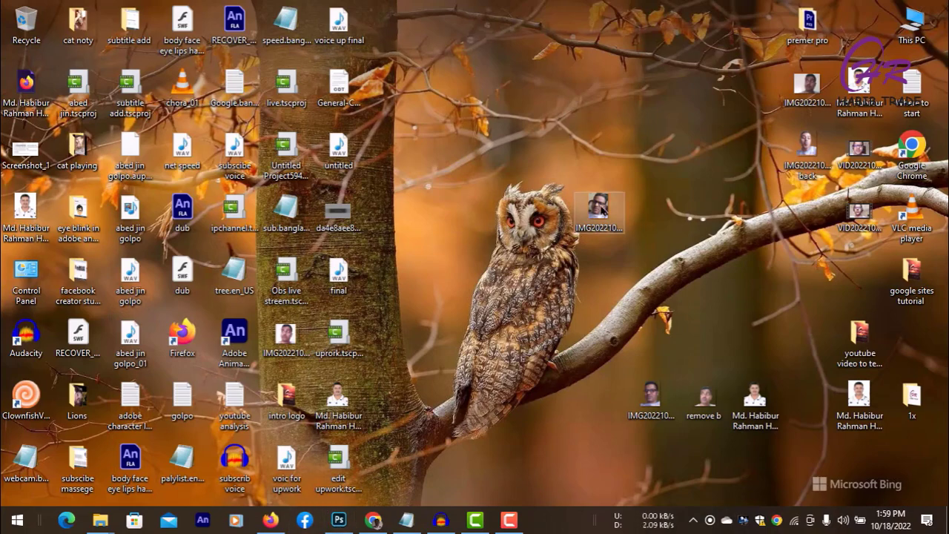
{"action": "left_click_drag", "start_coordinate": [599, 209], "coordinate": [655, 222]}
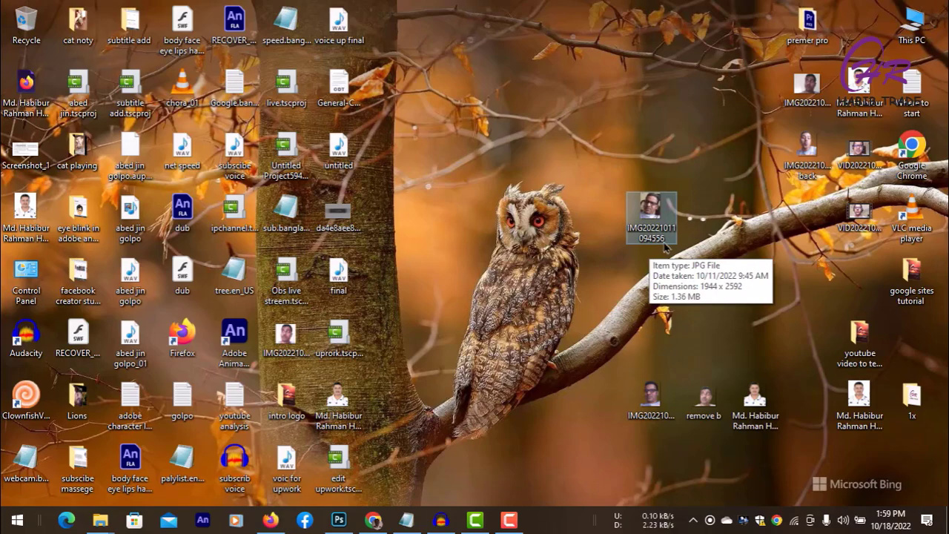
{"action": "left_click_drag", "start_coordinate": [650, 218], "coordinate": [339, 519]}
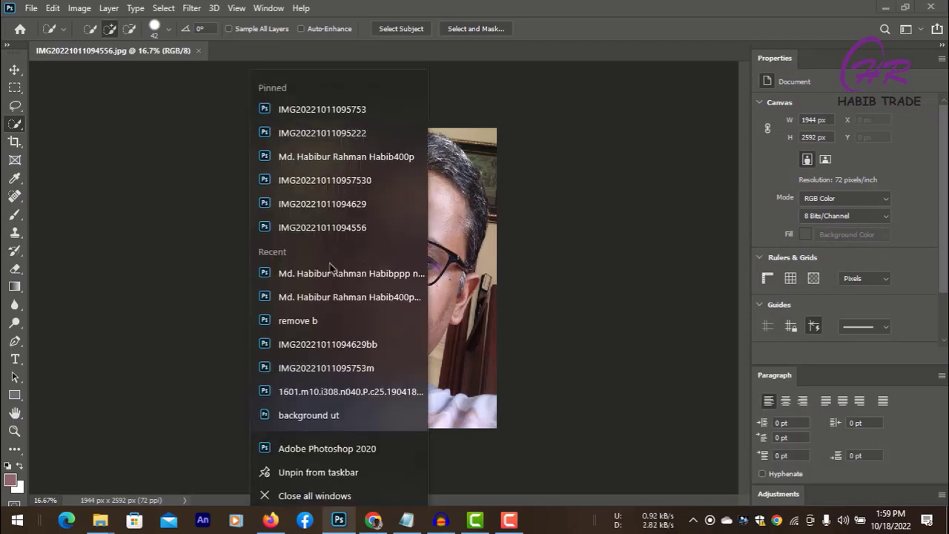
{"action": "left_click", "coordinate": [550, 245]}
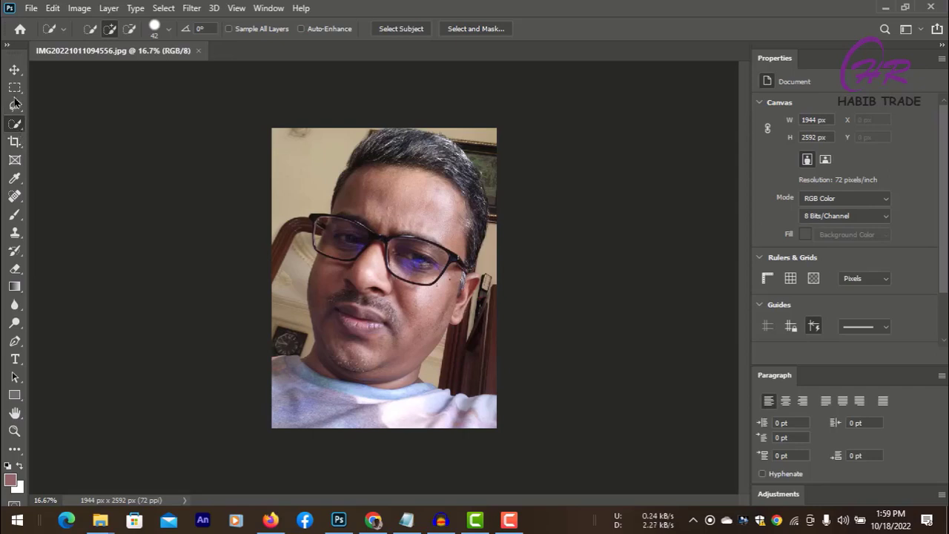
- Select the background beside the man's face and above his hair with the Quick Selection Tool
{"action": "key", "text": "v"}
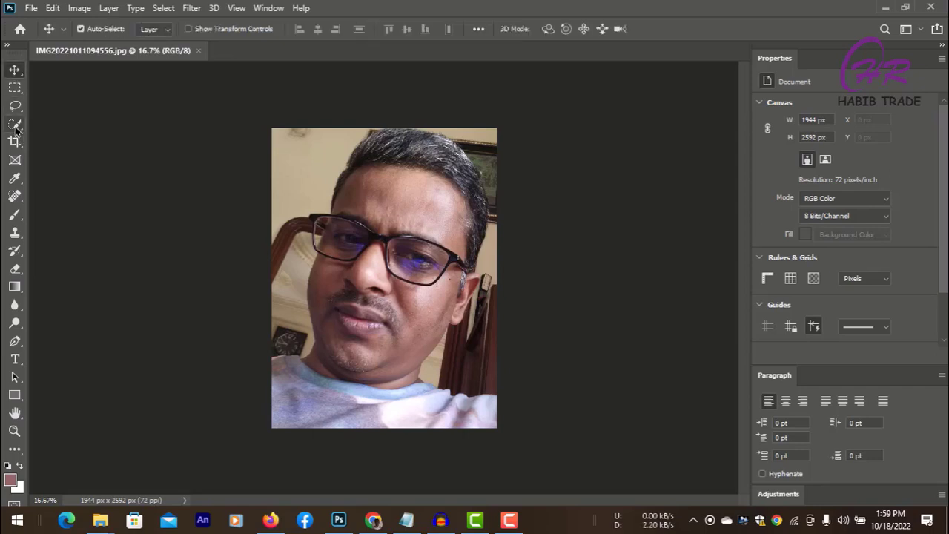
{"action": "left_click", "coordinate": [15, 126]}
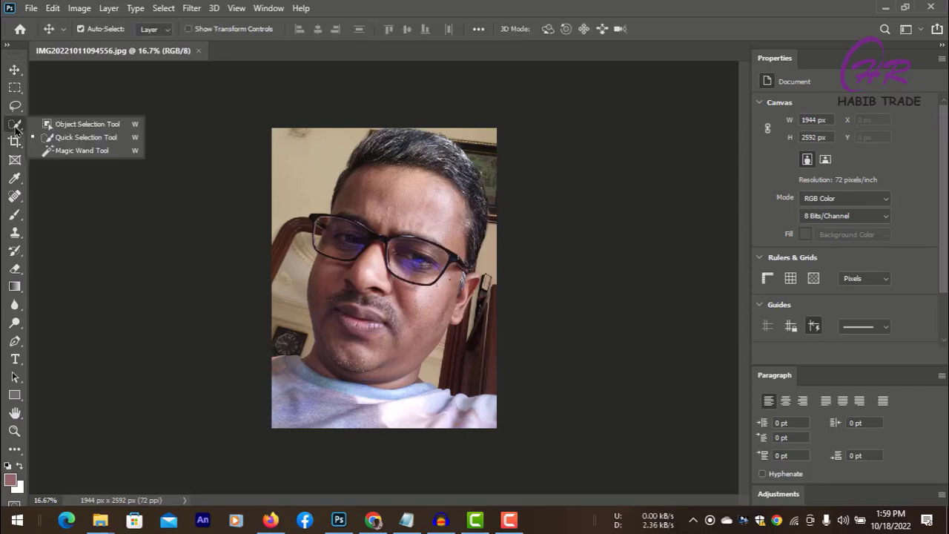
{"action": "left_click", "coordinate": [78, 141]}
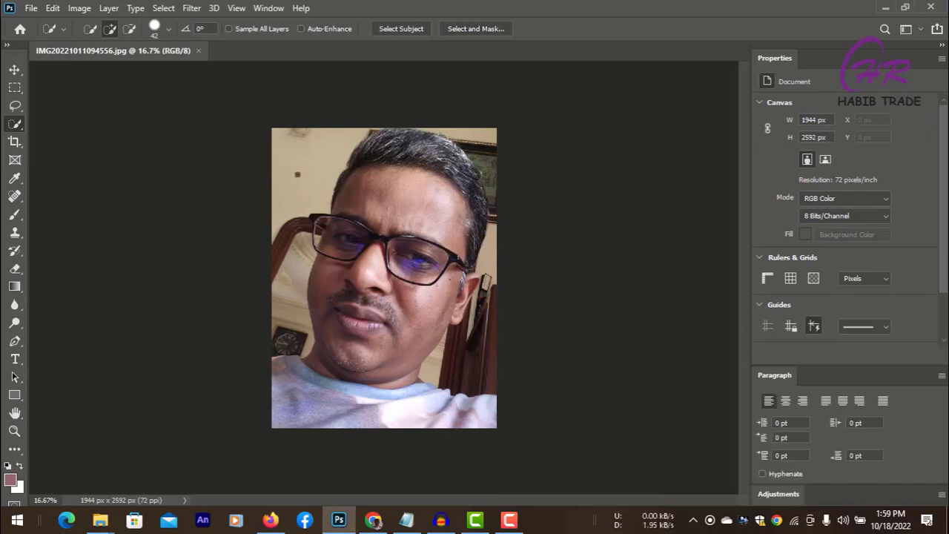
{"action": "left_click_drag", "start_coordinate": [297, 174], "coordinate": [289, 192]}
{"action": "left_click_drag", "start_coordinate": [294, 201], "coordinate": [293, 342]}
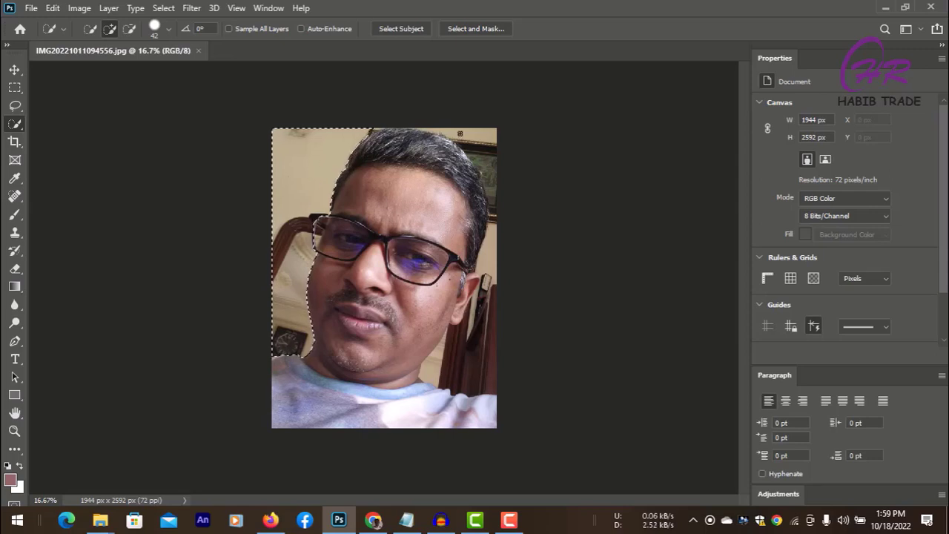
{"action": "mouse_move", "coordinate": [459, 134]}
{"action": "left_mouse_down"}
{"action": "mouse_move", "coordinate": [482, 150]}
{"action": "mouse_move", "coordinate": [492, 175]}
{"action": "left_mouse_up"}
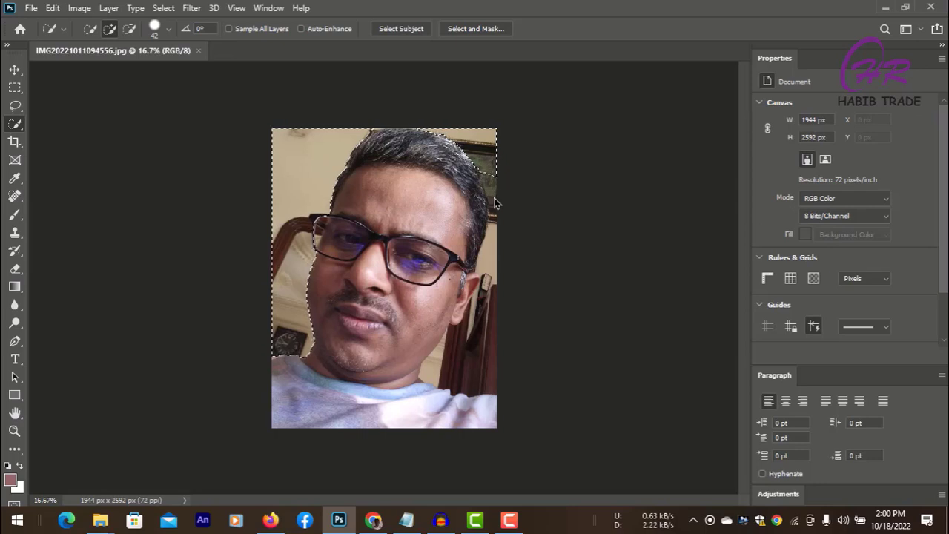
- Reduce the selection brush to 28 px and add the background behind the ear, neck and shoulder to the selection
{"action": "left_click", "coordinate": [169, 29]}
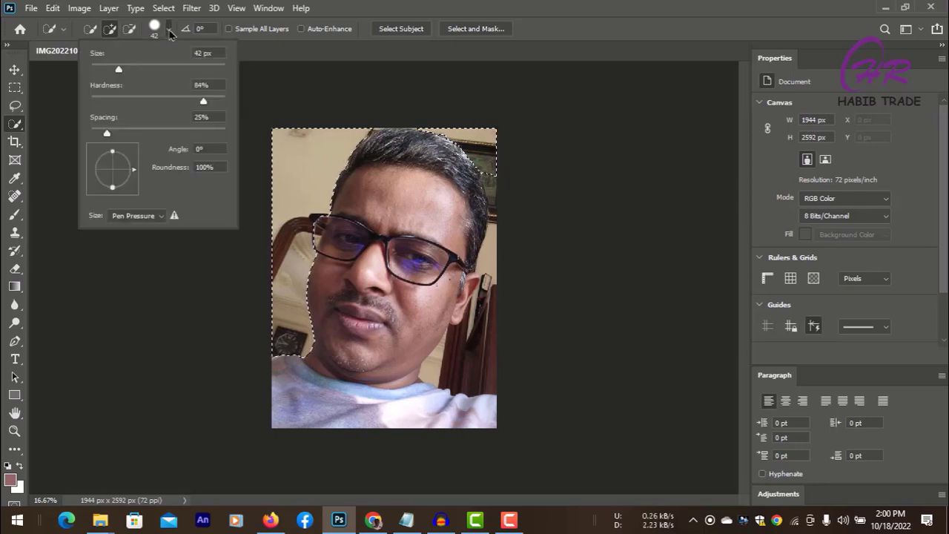
{"action": "mouse_move", "coordinate": [119, 70]}
{"action": "left_mouse_down"}
{"action": "mouse_move", "coordinate": [141, 69]}
{"action": "mouse_move", "coordinate": [109, 70]}
{"action": "left_mouse_up"}
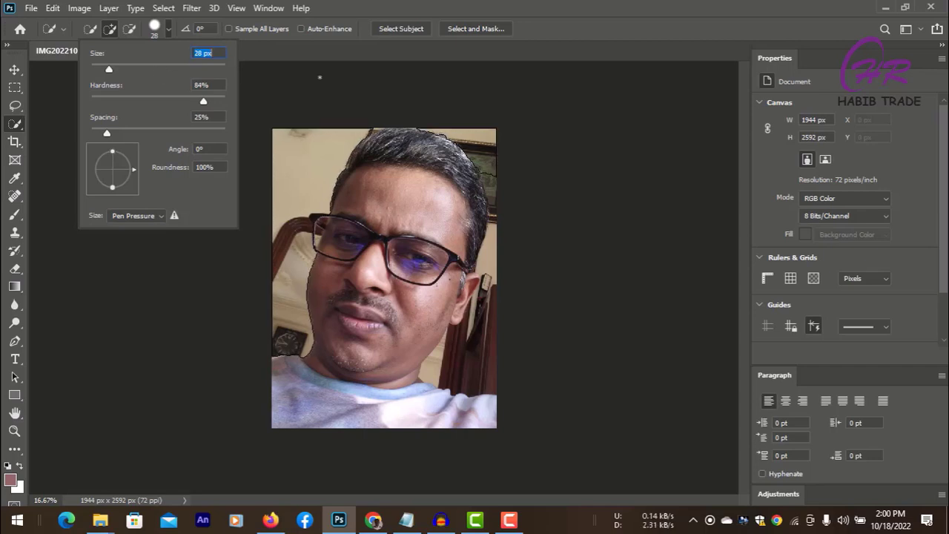
{"action": "key", "text": "Return"}
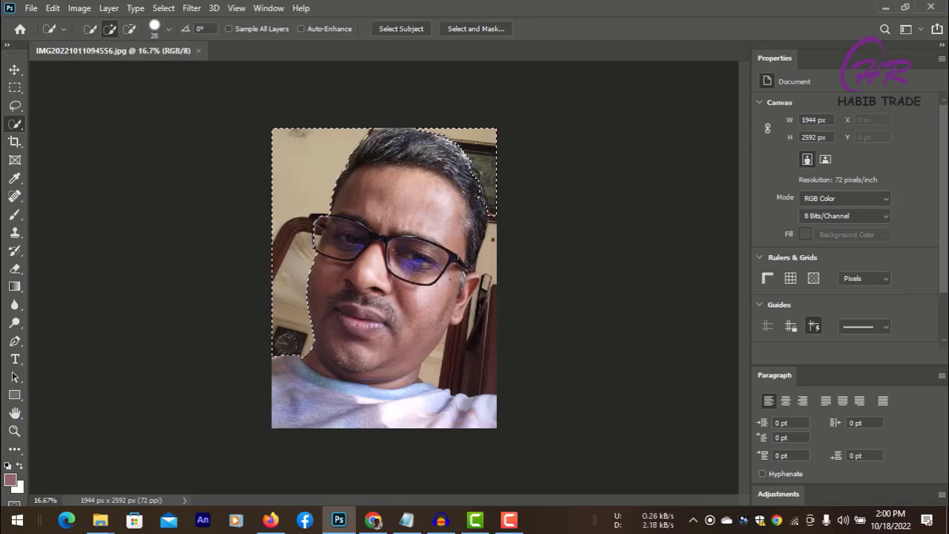
{"action": "left_click_drag", "start_coordinate": [493, 239], "coordinate": [491, 274]}
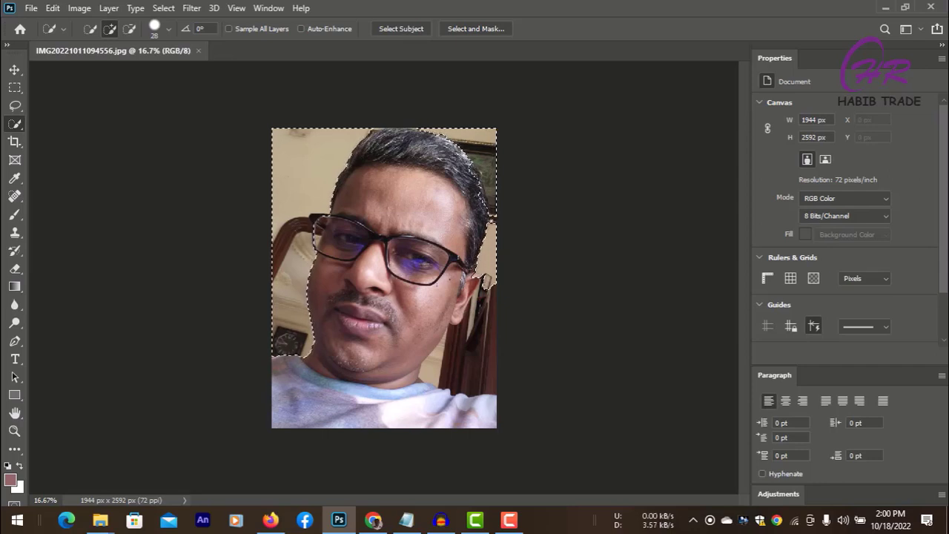
{"action": "left_click", "coordinate": [495, 220]}
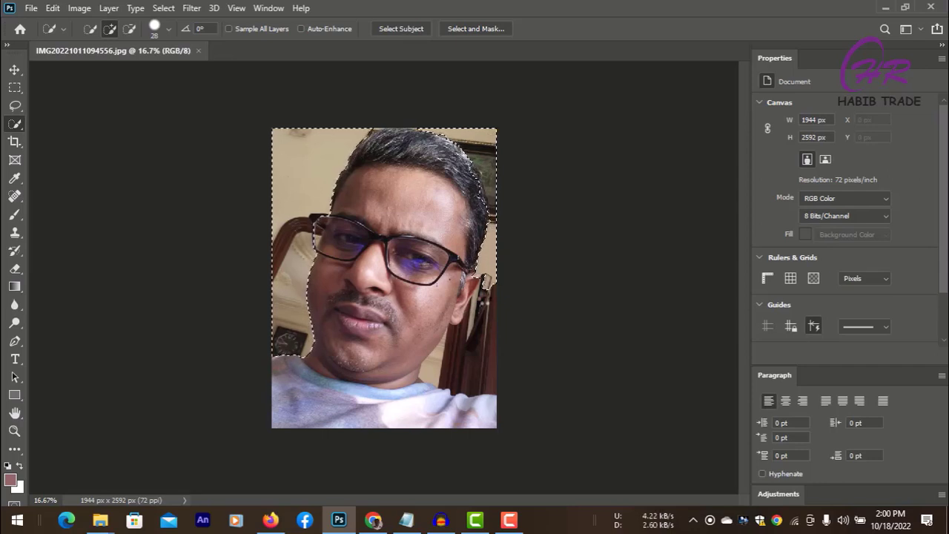
{"action": "left_click_drag", "start_coordinate": [485, 288], "coordinate": [479, 326]}
{"action": "mouse_move", "coordinate": [482, 281]}
{"action": "left_mouse_down"}
{"action": "mouse_move", "coordinate": [467, 337]}
{"action": "mouse_move", "coordinate": [441, 364]}
{"action": "mouse_move", "coordinate": [468, 347]}
{"action": "left_mouse_up"}
{"action": "left_click", "coordinate": [436, 368]}
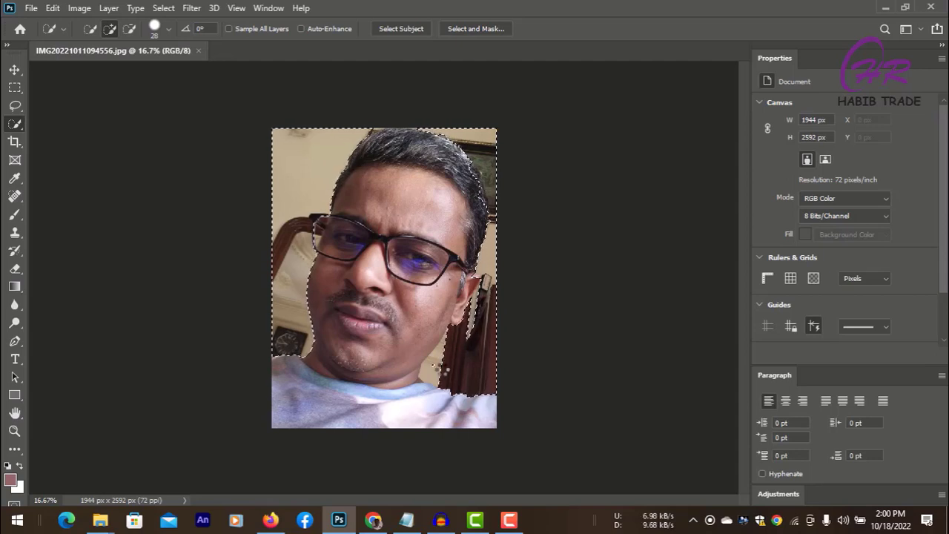
- Refine the background selection's edge around the ear and jaw by adding and subtracting areas
{"action": "key", "text": "alt"}
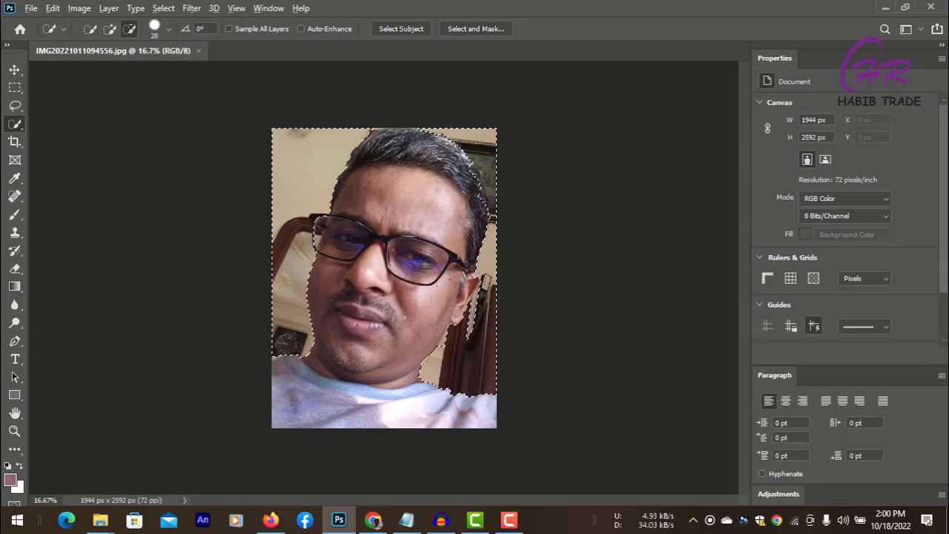
{"action": "scroll", "coordinate": [457, 336], "scroll_direction": "up", "scroll_amount": 1}
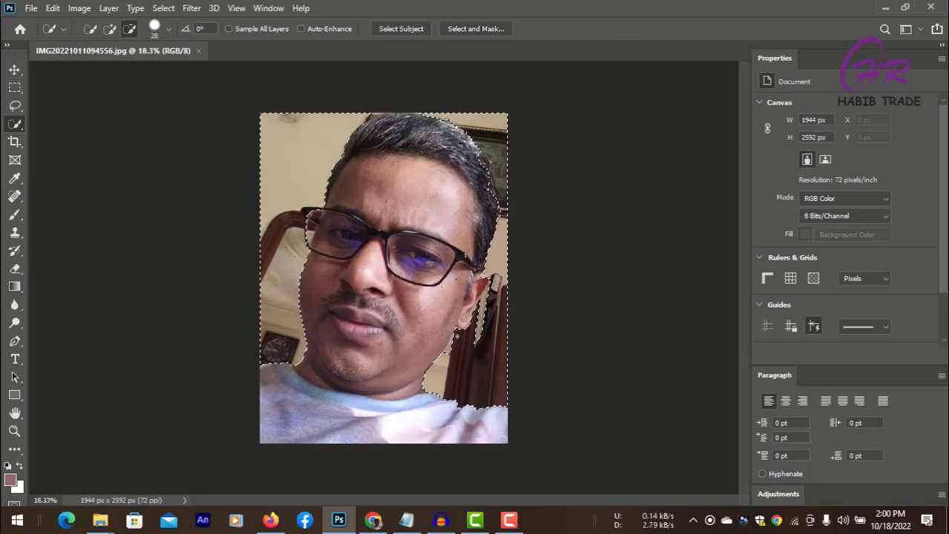
{"action": "scroll", "coordinate": [460, 340], "scroll_direction": "up", "scroll_amount": 1}
{"action": "scroll", "coordinate": [467, 345], "scroll_direction": "up", "scroll_amount": 1}
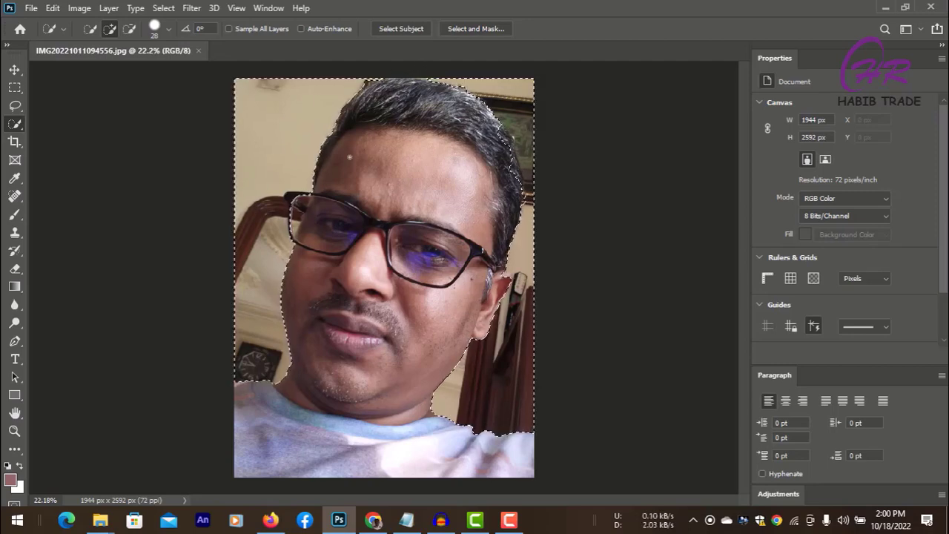
{"action": "scroll", "coordinate": [350, 157], "scroll_direction": "up", "scroll_amount": 1}
{"action": "scroll", "coordinate": [350, 157], "scroll_direction": "up", "scroll_amount": 1}
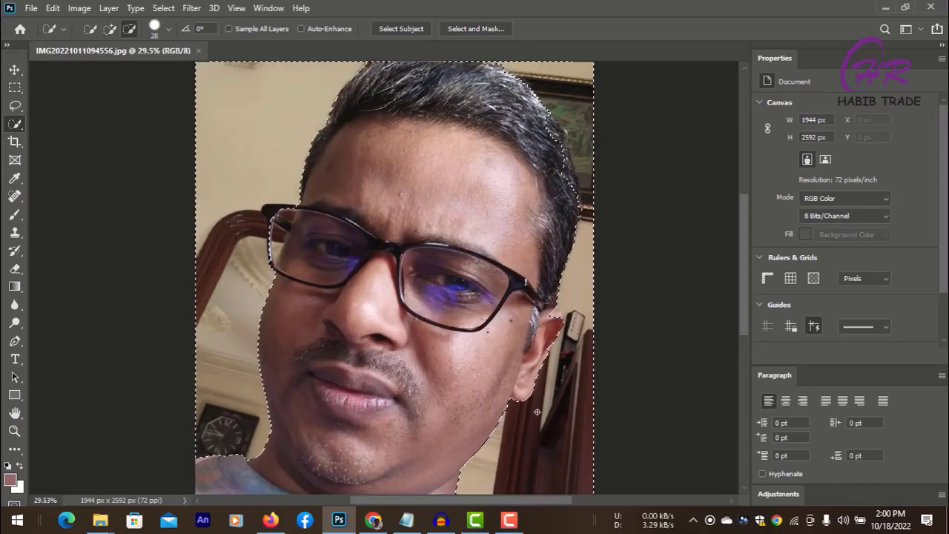
{"action": "scroll", "coordinate": [540, 393], "scroll_direction": "up", "scroll_amount": 1}
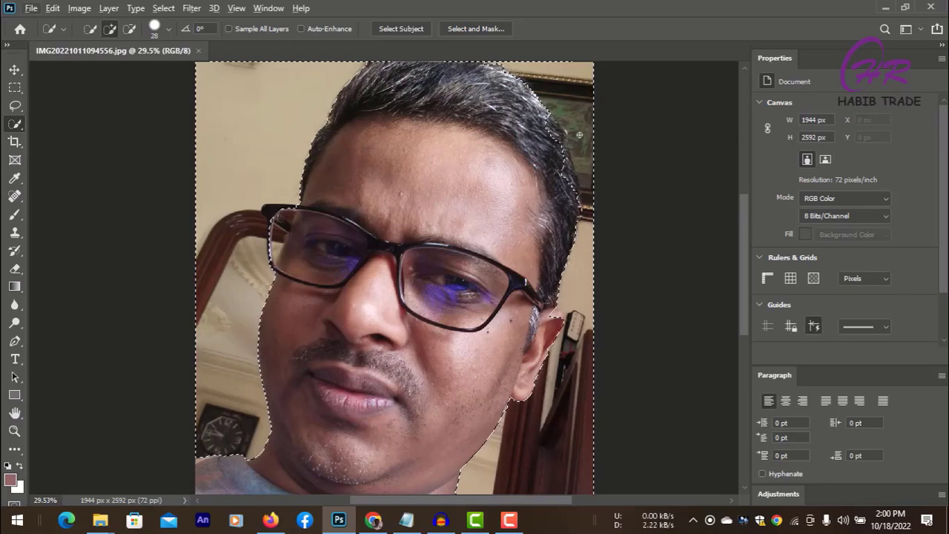
- Enlarge the selection brush to 83 px and refine the background selection along the side of the hair, subtracting stray hair
{"action": "left_click", "coordinate": [166, 32]}
{"action": "left_click_drag", "start_coordinate": [123, 71], "coordinate": [145, 71]}
{"action": "left_click", "coordinate": [273, 108]}
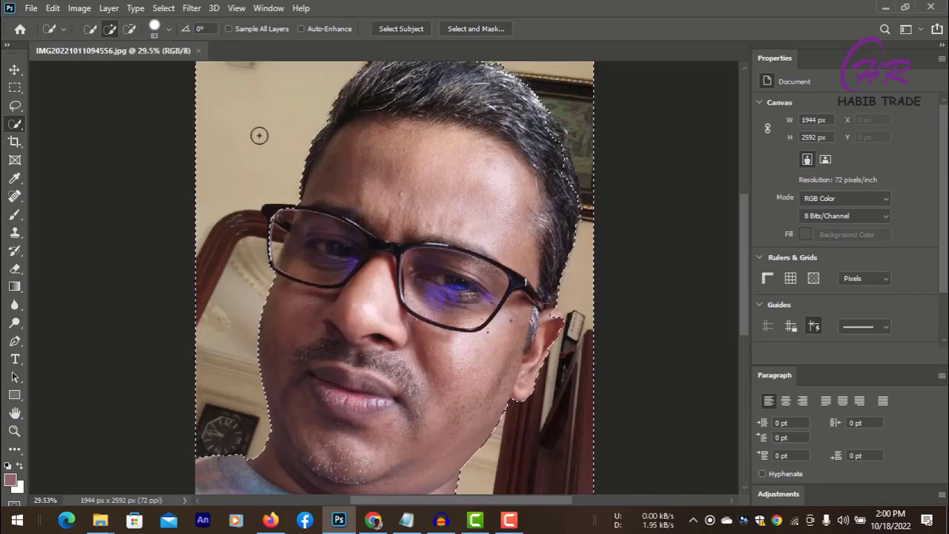
{"action": "key", "text": "alt"}
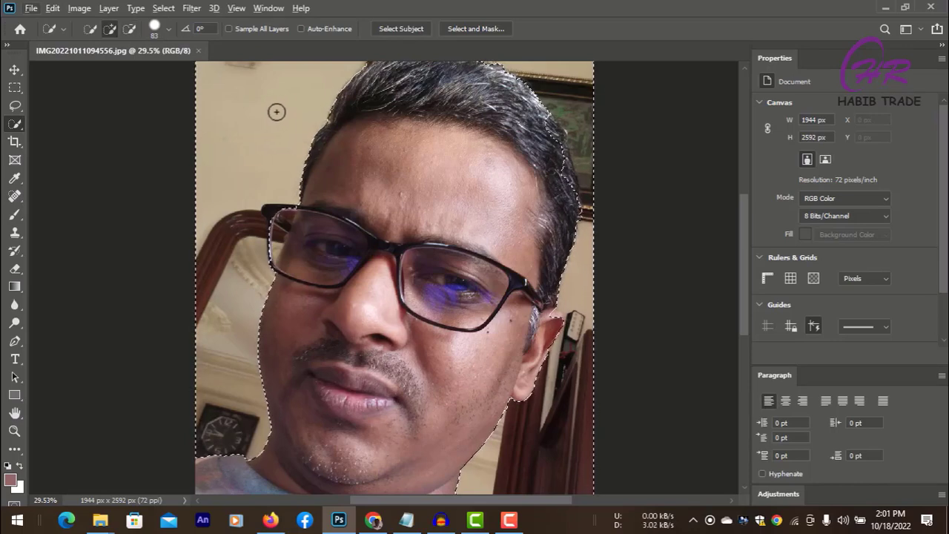
{"action": "key", "text": "alt"}
{"action": "key", "text": "alt"}
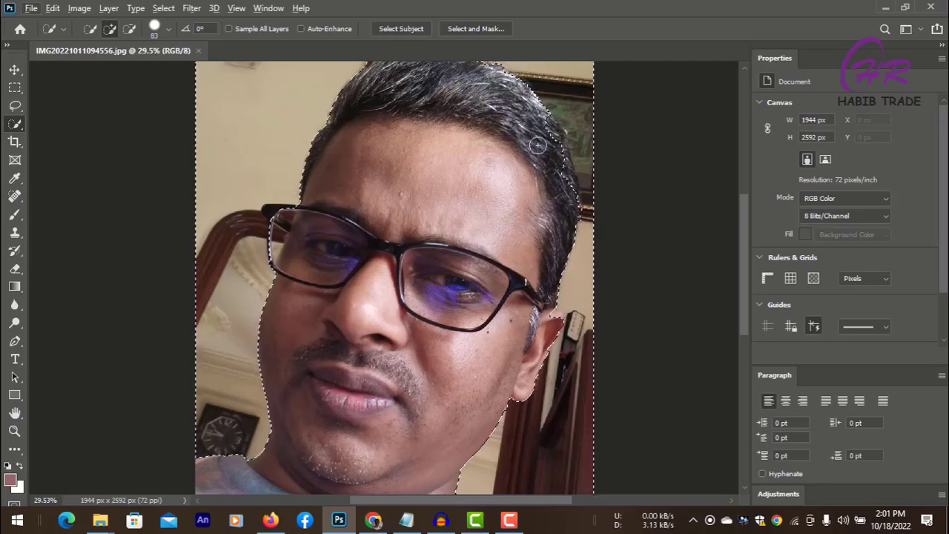
{"action": "key", "text": "alt"}
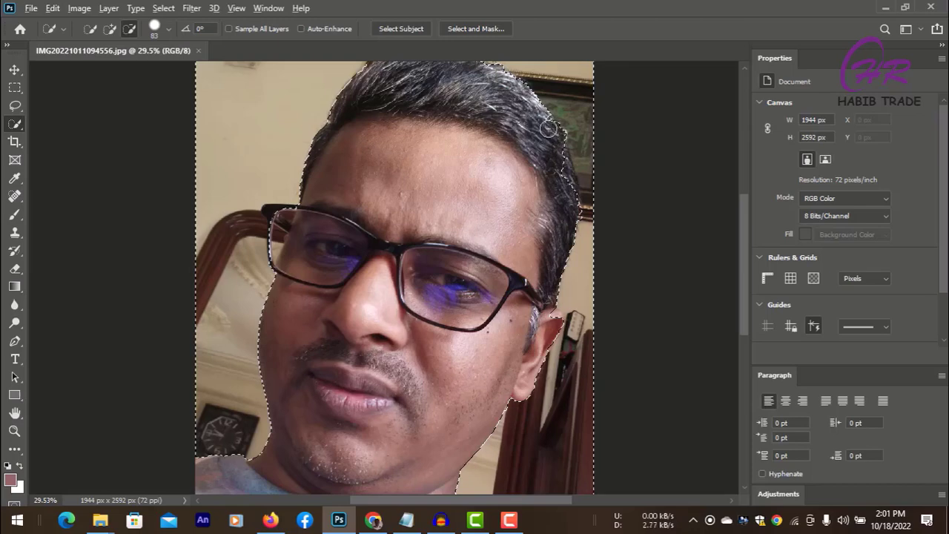
{"action": "key", "text": "alt"}
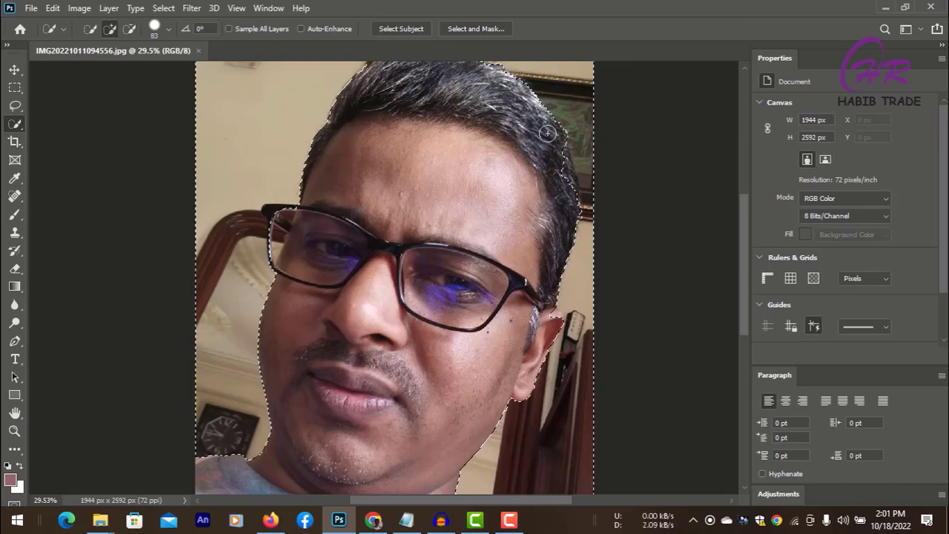
{"action": "key", "text": "alt"}
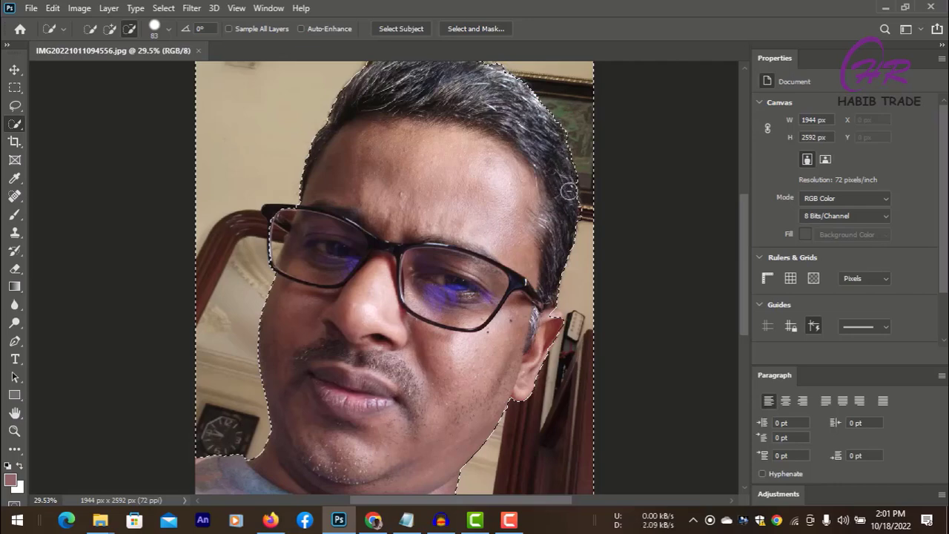
{"action": "key", "text": "alt"}
{"action": "key", "text": "alt"}
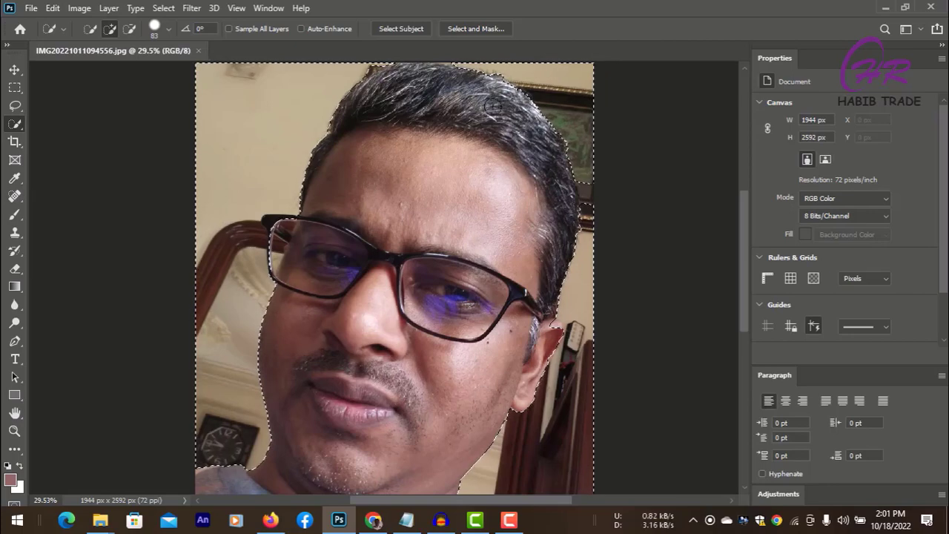
- Subtract the top edge of the hair and the upper tip of the ear from the background selection
{"action": "key", "text": "alt"}
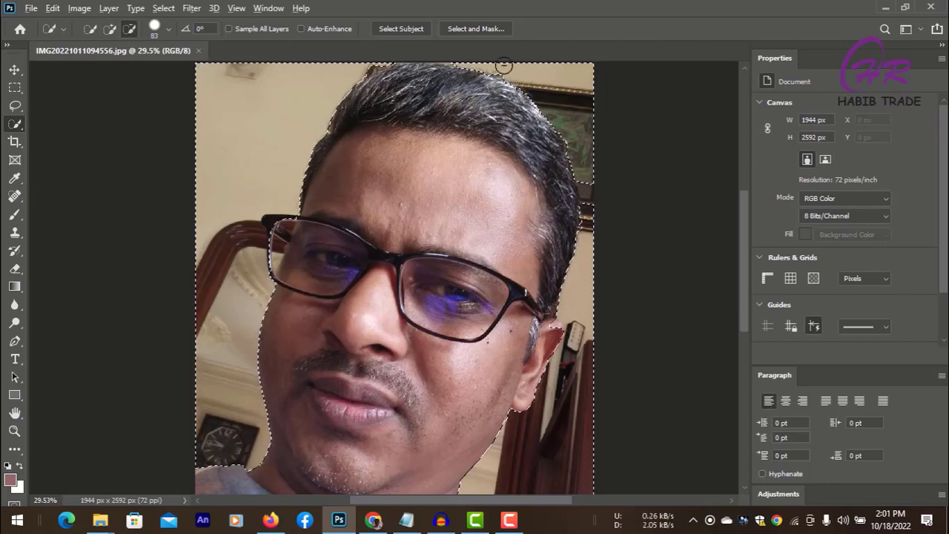
{"action": "key", "text": "alt"}
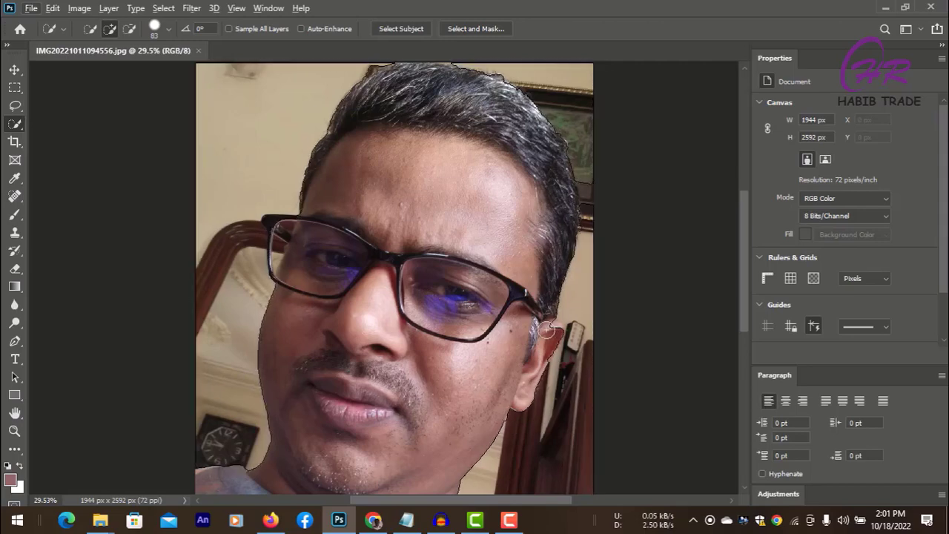
{"action": "key", "text": "alt"}
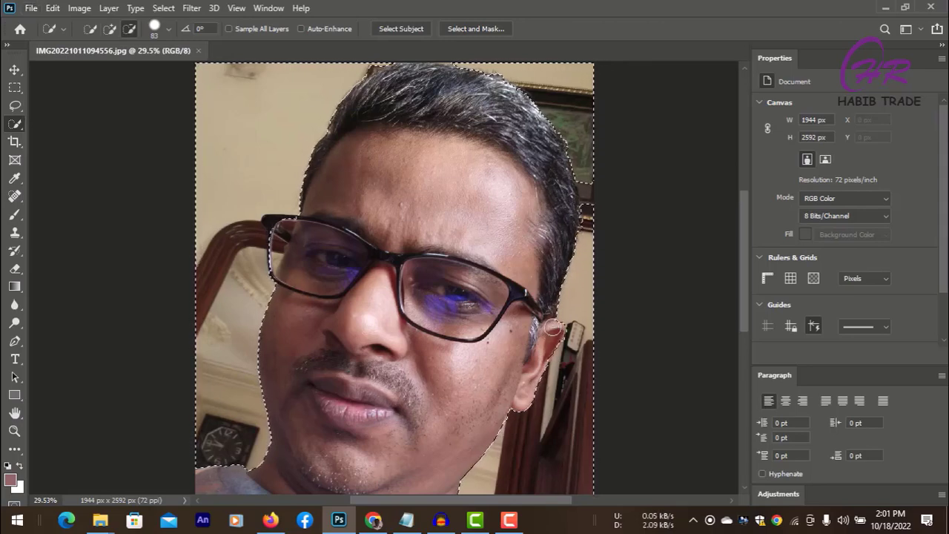
{"action": "key", "text": "alt"}
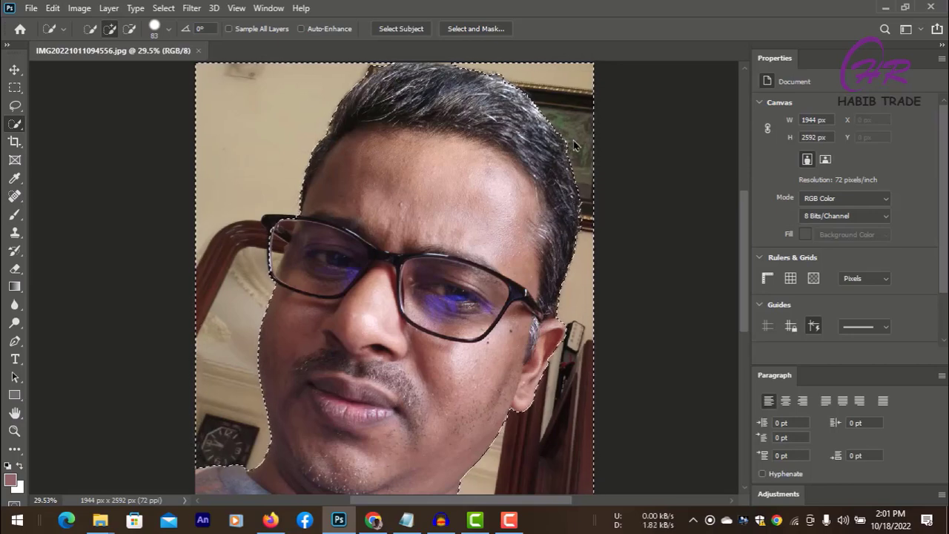
- Subtract the outer corner of the eyeglass frame from the background selection
{"action": "scroll", "coordinate": [577, 280], "scroll_direction": "down", "scroll_amount": 4}
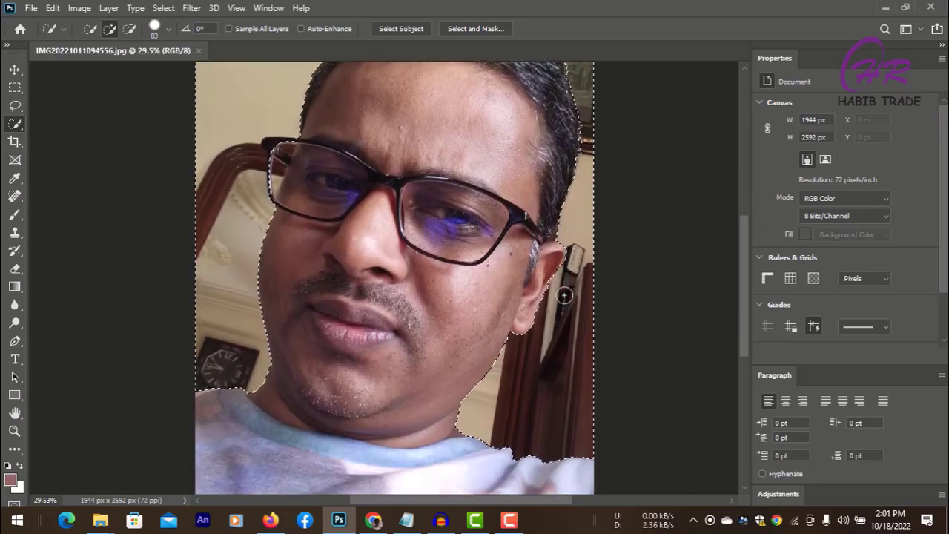
{"action": "scroll", "coordinate": [569, 285], "scroll_direction": "up", "scroll_amount": 4}
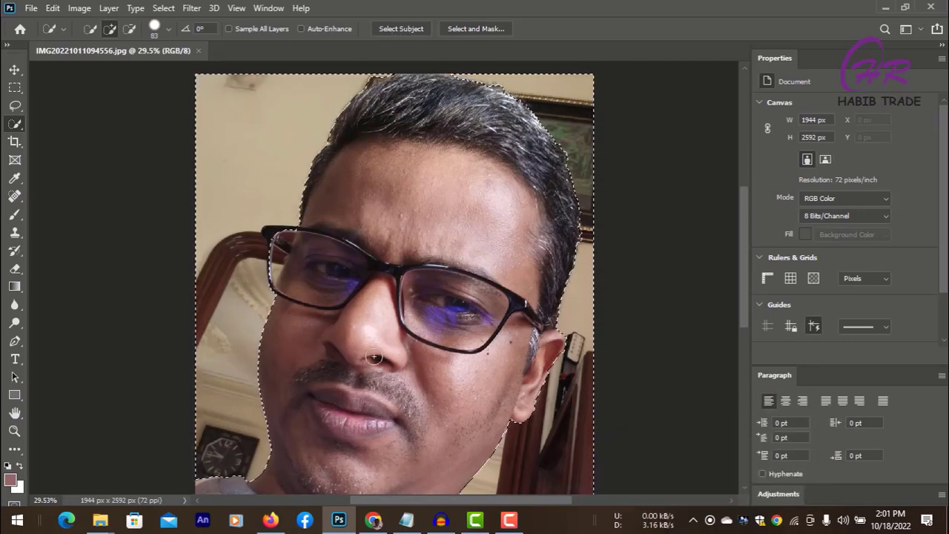
{"action": "scroll", "coordinate": [407, 291], "scroll_direction": "down", "scroll_amount": 2}
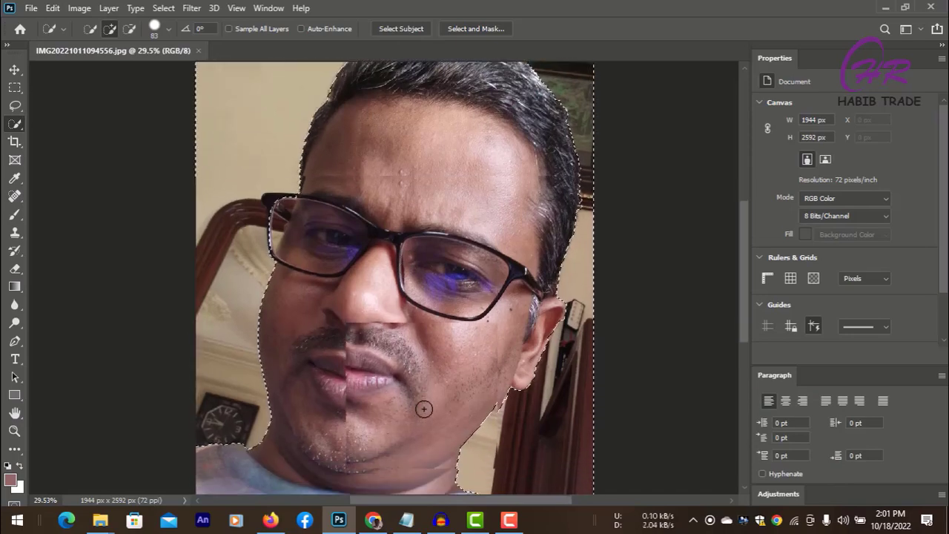
{"action": "scroll", "coordinate": [417, 409], "scroll_direction": "down", "scroll_amount": 4}
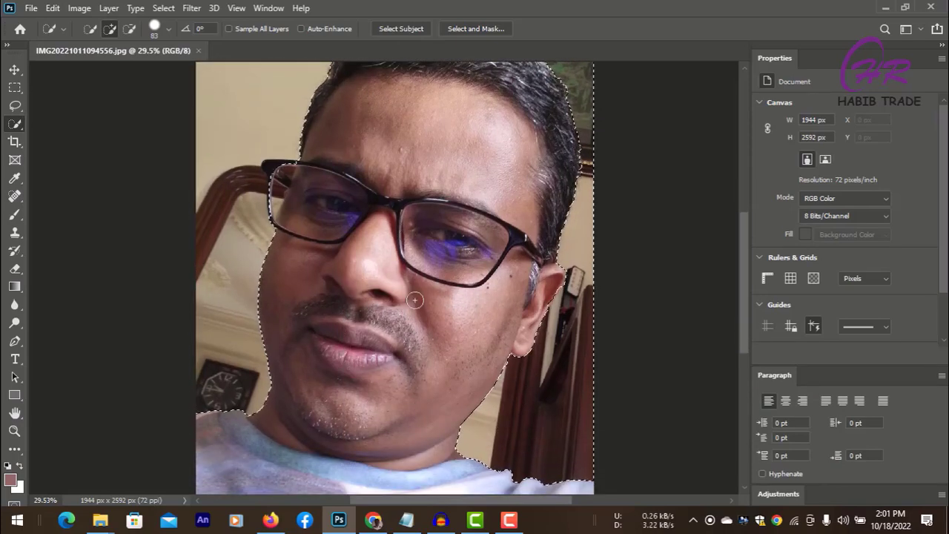
{"action": "scroll", "coordinate": [455, 381], "scroll_direction": "down", "scroll_amount": 1}
{"action": "scroll", "coordinate": [442, 391], "scroll_direction": "up", "scroll_amount": 3}
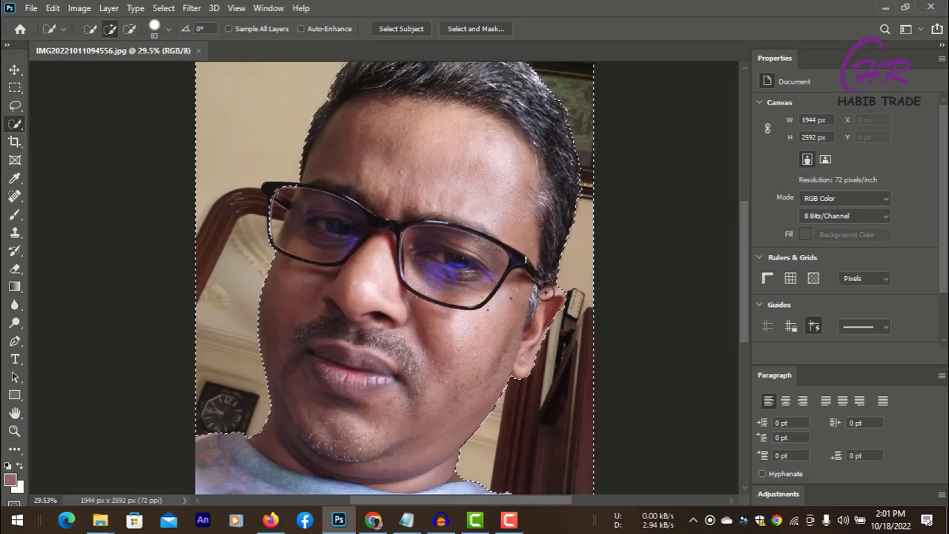
{"action": "scroll", "coordinate": [546, 291], "scroll_direction": "up", "scroll_amount": 2}
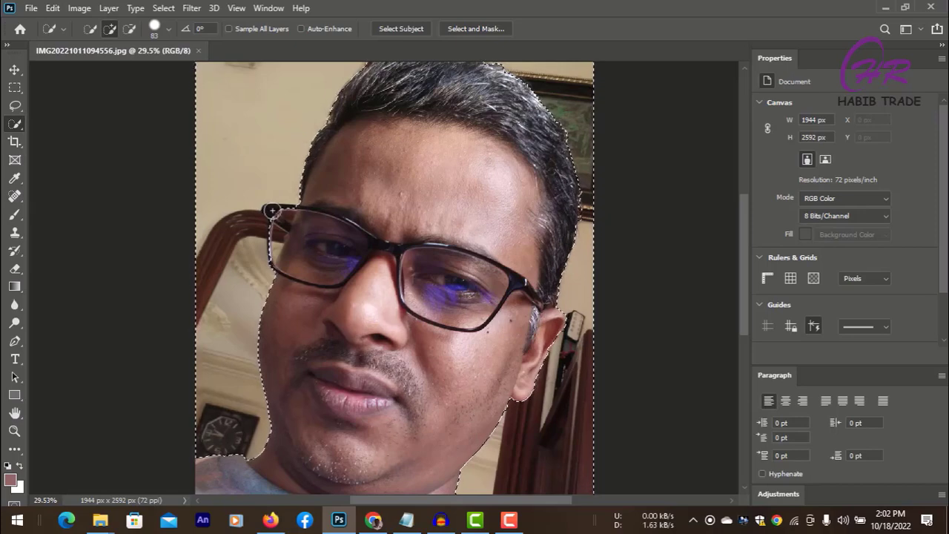
{"action": "key", "text": "alt"}
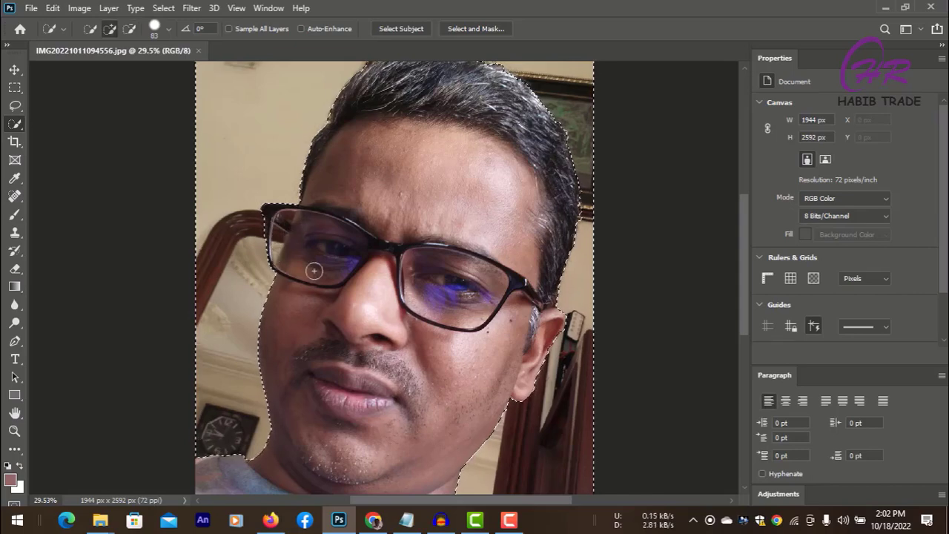
- Run Select Subject on the portrait, discarding the current background selection
{"action": "scroll", "coordinate": [361, 292], "scroll_direction": "up", "scroll_amount": 2}
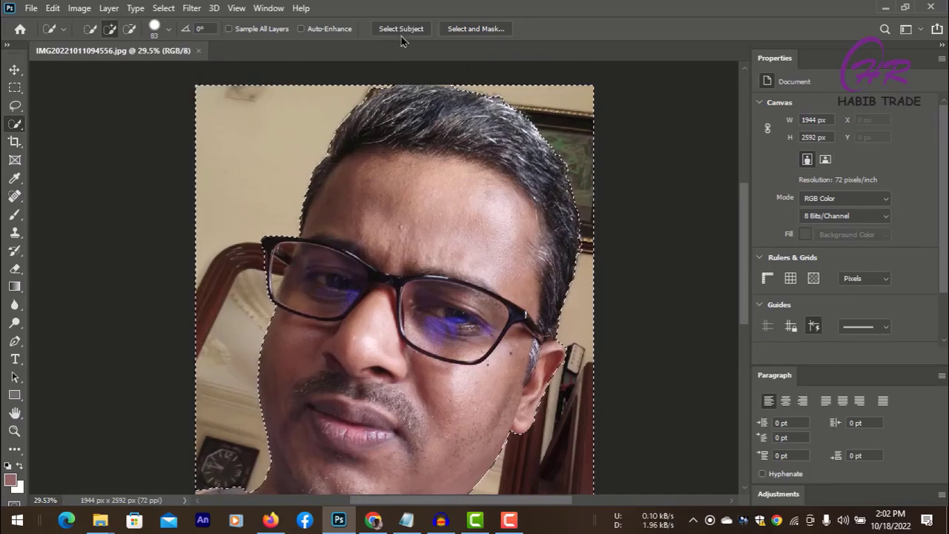
{"action": "scroll", "coordinate": [492, 196], "scroll_direction": "down", "scroll_amount": 4}
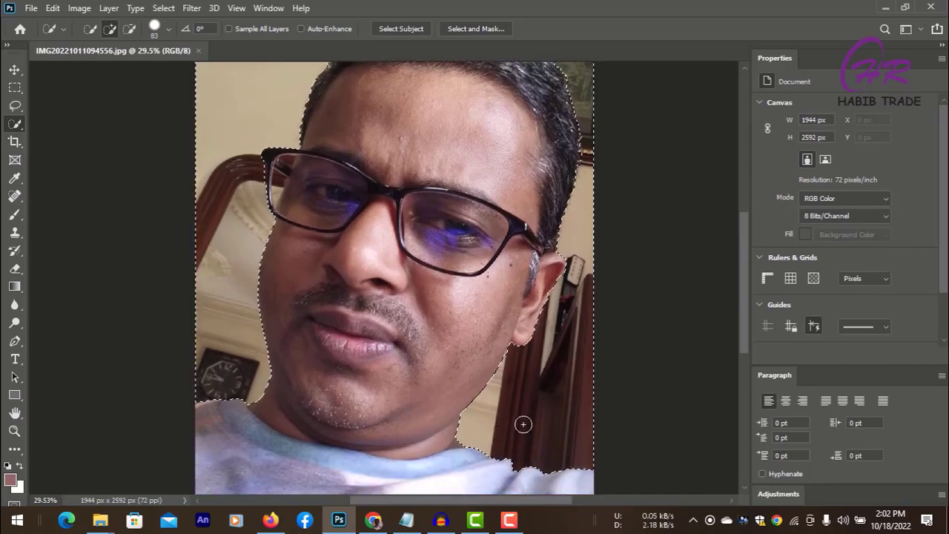
{"action": "scroll", "coordinate": [545, 383], "scroll_direction": "up", "scroll_amount": 1}
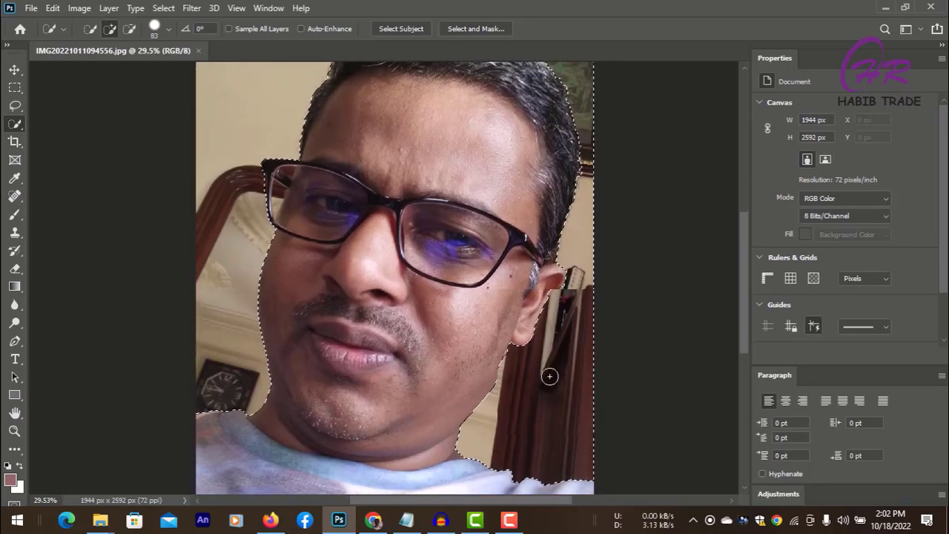
{"action": "scroll", "coordinate": [549, 375], "scroll_direction": "down", "scroll_amount": 1}
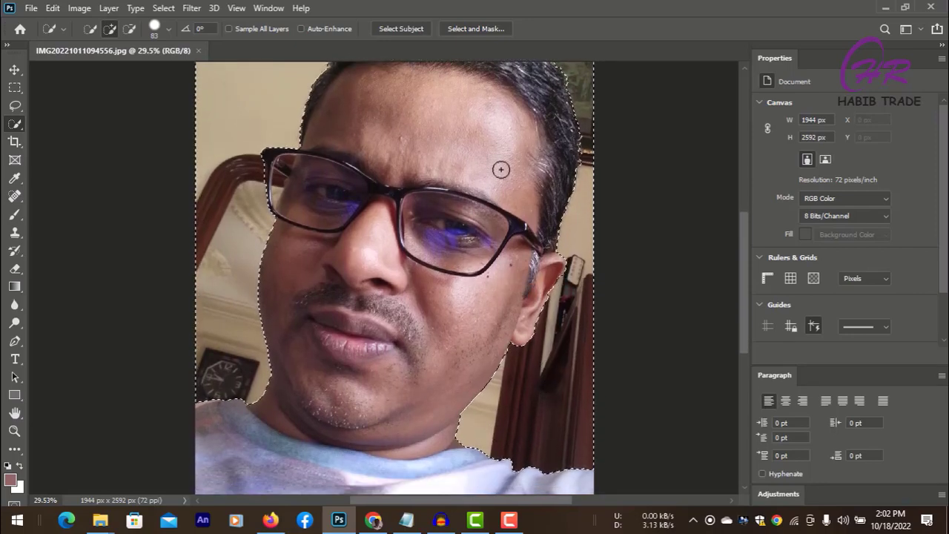
{"action": "left_click", "coordinate": [399, 30]}
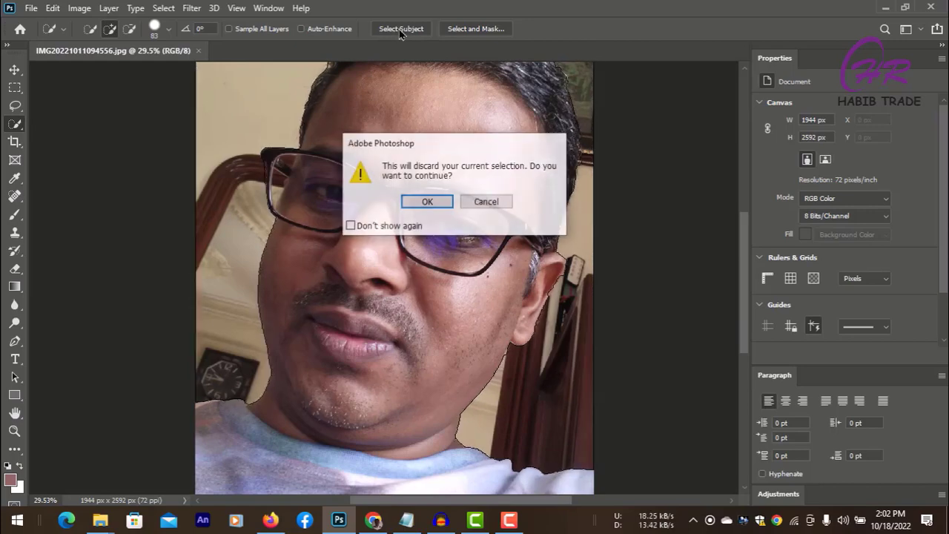
{"action": "left_click", "coordinate": [424, 203]}
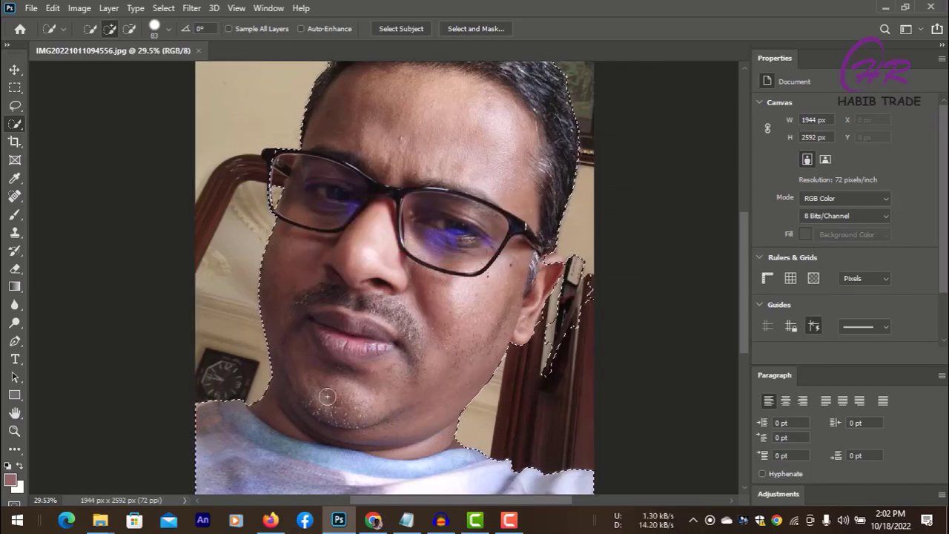
- Subtract the wooden furniture and wall beside the ear and neck from the subject selection
{"action": "scroll", "coordinate": [384, 159], "scroll_direction": "up", "scroll_amount": 2}
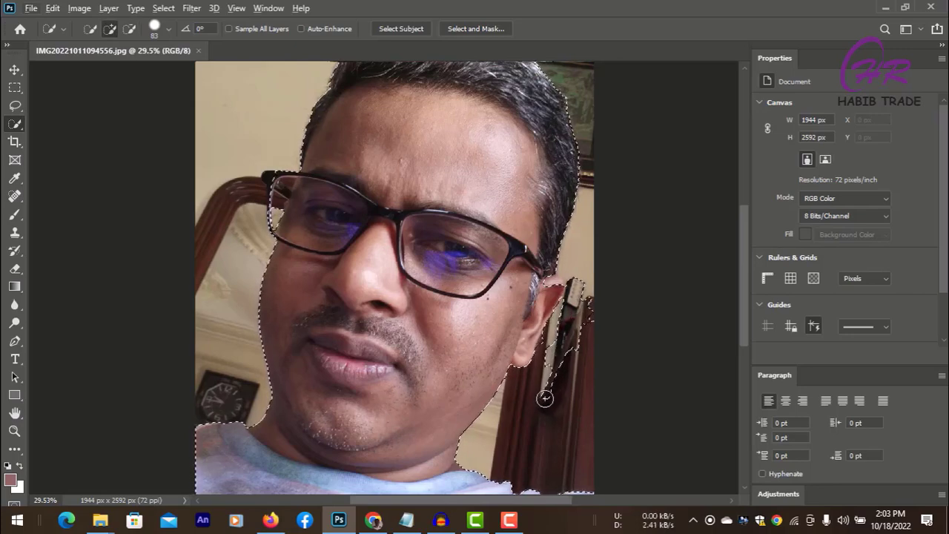
{"action": "left_click_drag", "start_coordinate": [547, 398], "coordinate": [554, 359]}
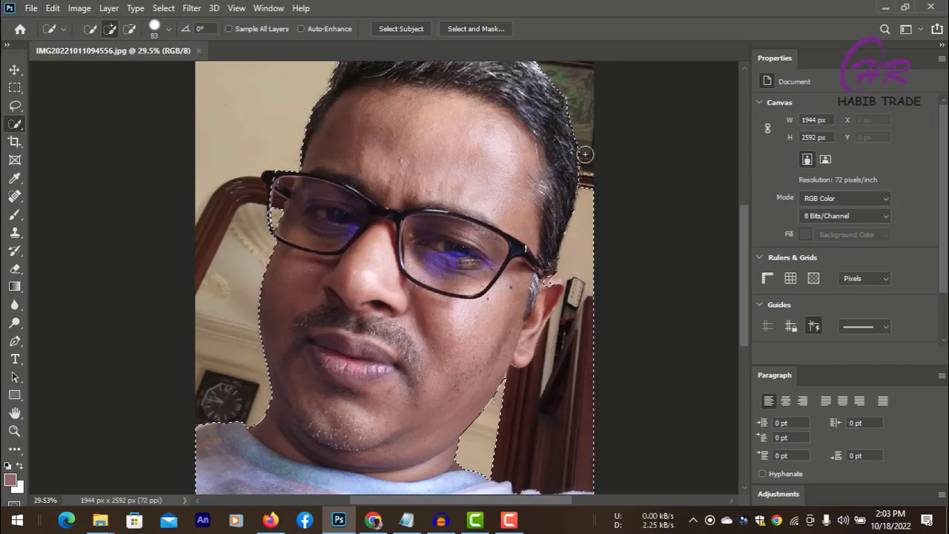
{"action": "key", "text": "alt"}
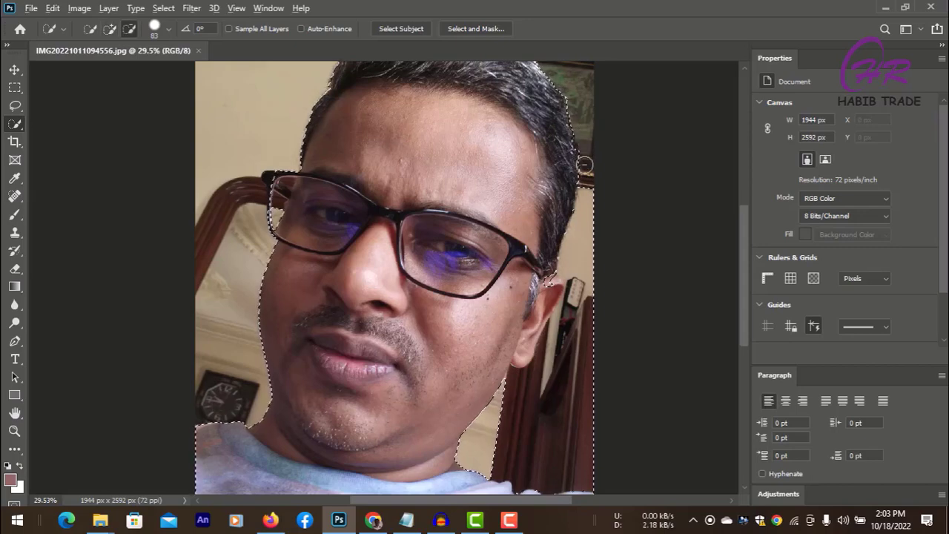
{"action": "mouse_move", "coordinate": [587, 252]}
{"action": "left_mouse_down"}
{"action": "mouse_move", "coordinate": [580, 315]}
{"action": "mouse_move", "coordinate": [515, 450]}
{"action": "left_mouse_up"}
{"action": "left_click", "coordinate": [534, 406], "text": "alt"}
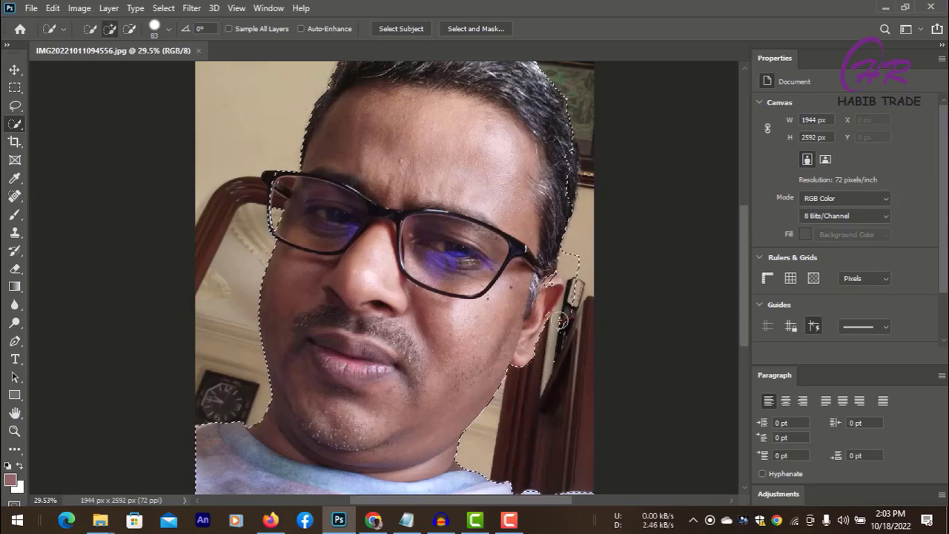
- Clean up the subject selection around the ear and side hair, and include the outer eyeglass lens
{"action": "left_click", "coordinate": [573, 268], "text": "alt"}
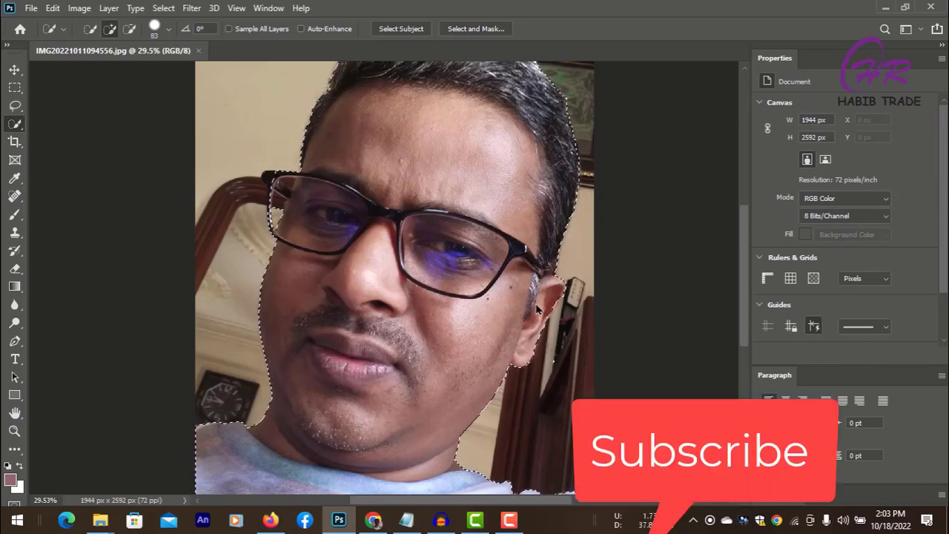
{"action": "left_click_drag", "start_coordinate": [543, 376], "coordinate": [549, 362]}
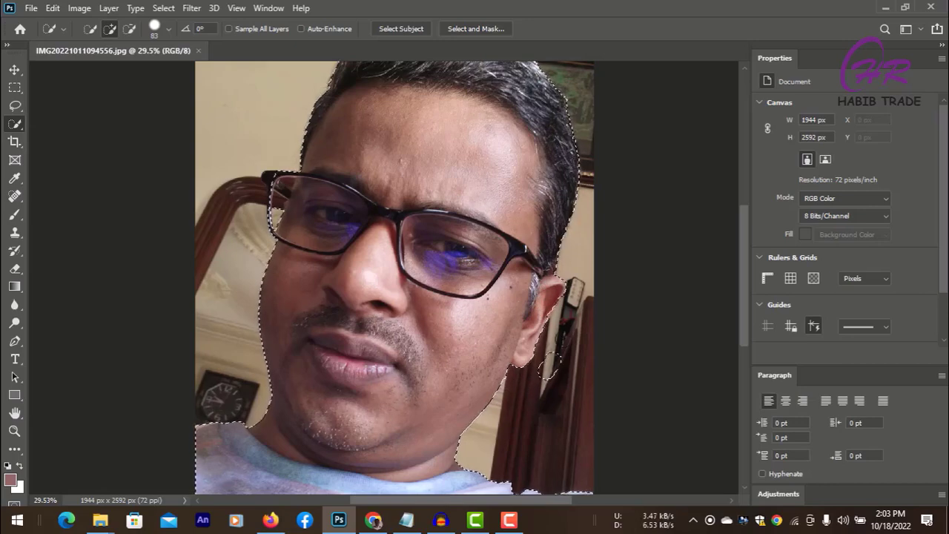
{"action": "left_click_drag", "start_coordinate": [565, 330], "coordinate": [549, 374]}
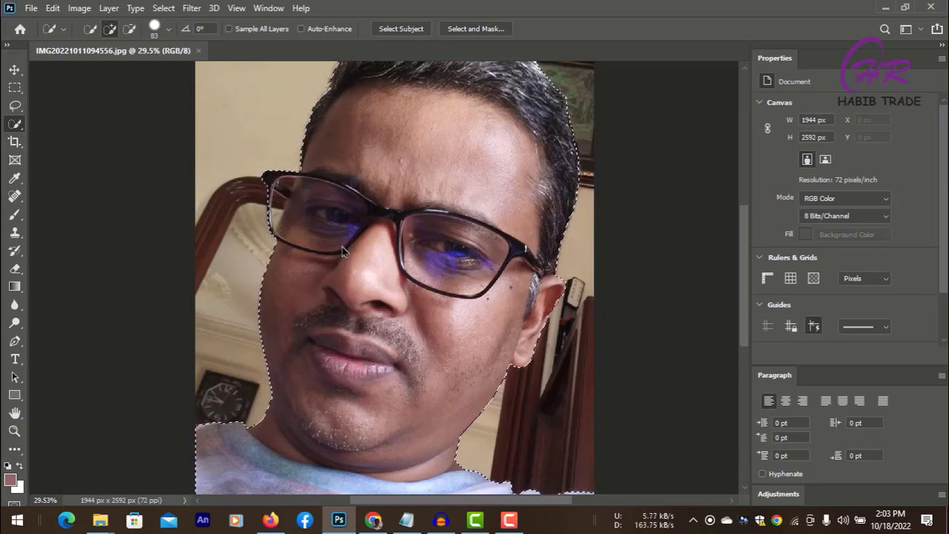
- Check the outline from hair to shoulders and open the subject selection in Select and Mask
{"action": "scroll", "coordinate": [390, 254], "scroll_direction": "up", "scroll_amount": 2}
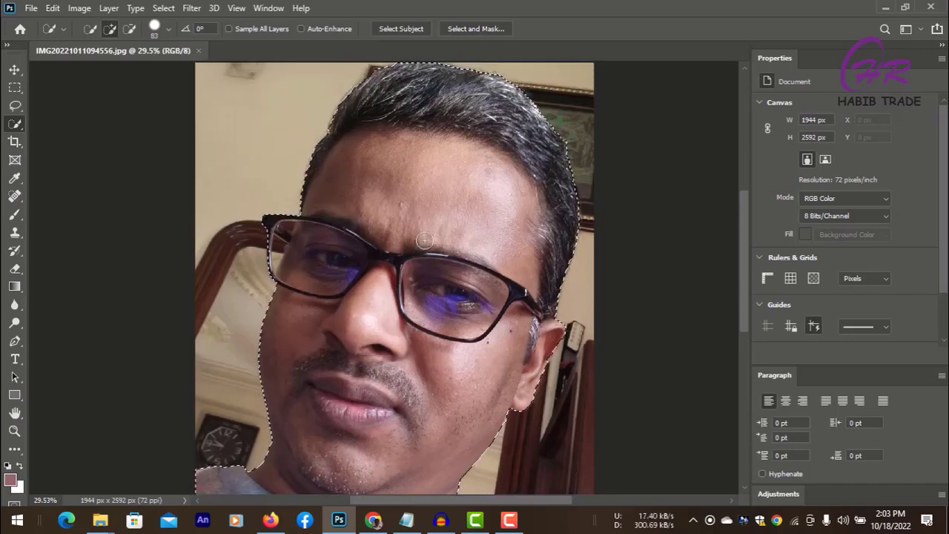
{"action": "scroll", "coordinate": [449, 227], "scroll_direction": "down", "scroll_amount": 1}
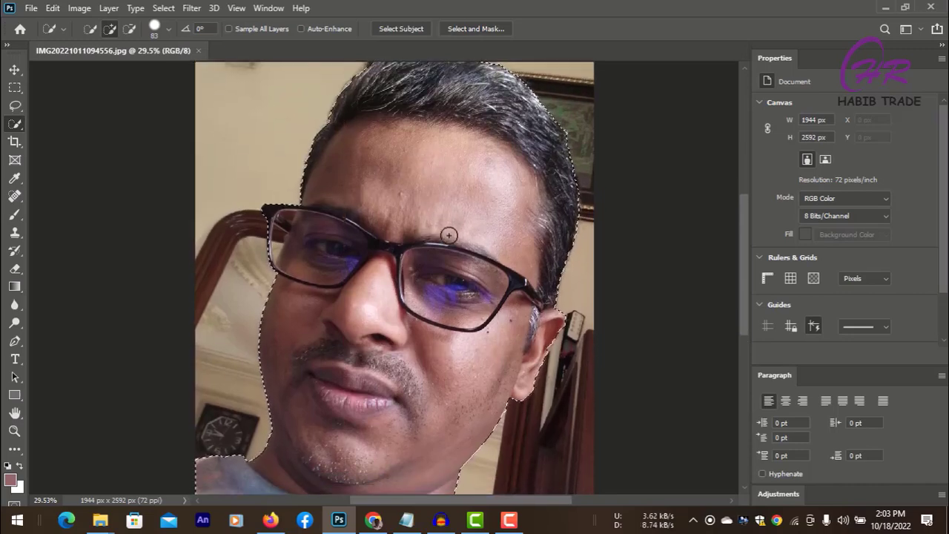
{"action": "scroll", "coordinate": [448, 235], "scroll_direction": "down", "scroll_amount": 4}
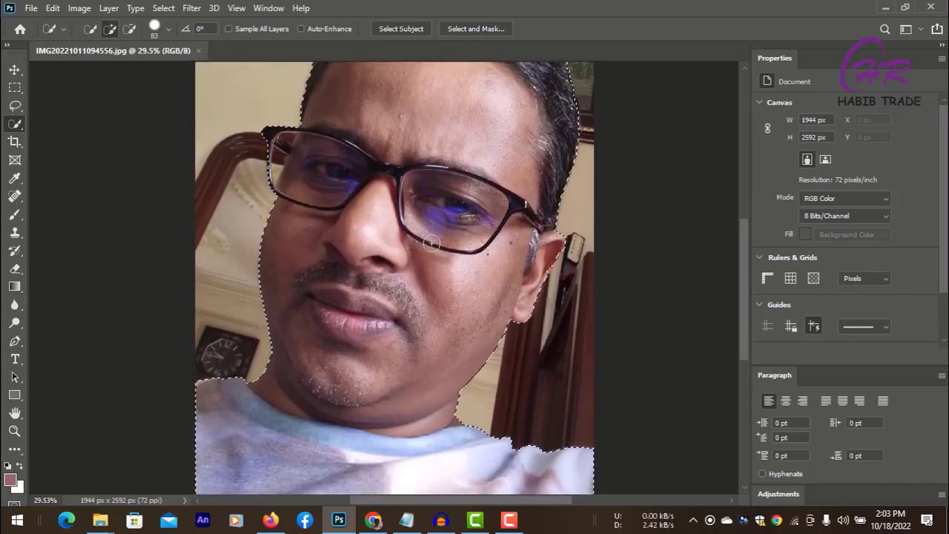
{"action": "scroll", "coordinate": [432, 241], "scroll_direction": "up", "scroll_amount": 2}
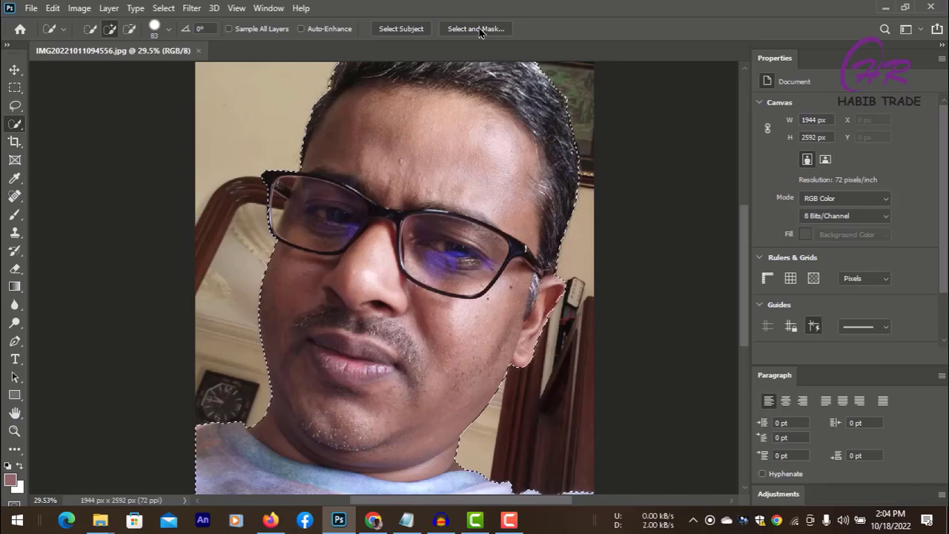
{"action": "left_click", "coordinate": [477, 30]}
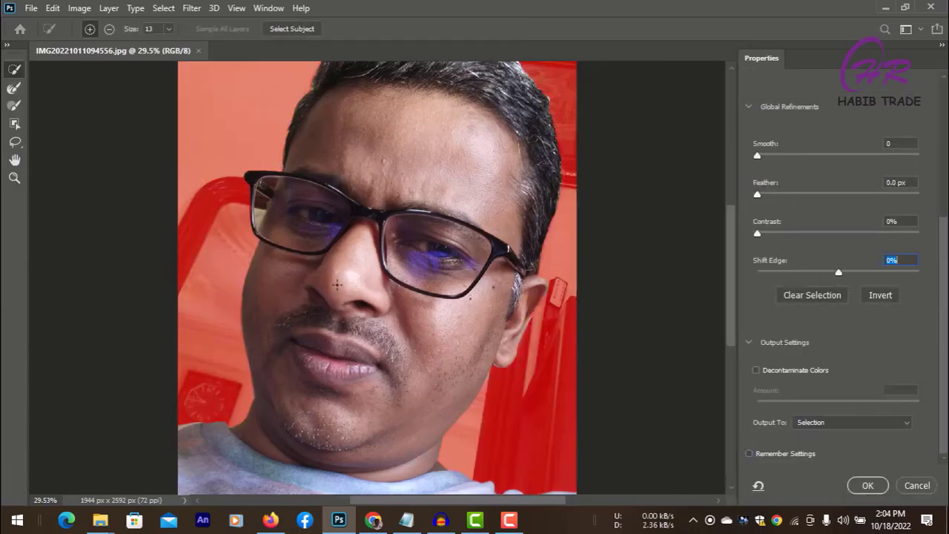
- Set the selection's Shift Edge to +7%
{"action": "scroll", "coordinate": [791, 361], "scroll_direction": "up", "scroll_amount": 2}
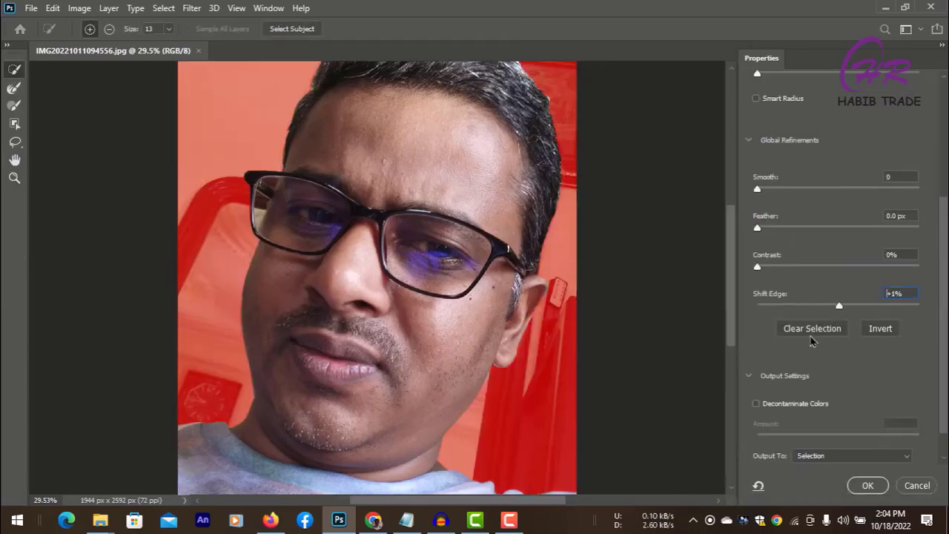
{"action": "key", "text": "Up"}
{"action": "key", "text": "Up"}
{"action": "key", "text": "Up"}
{"action": "scroll", "coordinate": [936, 223], "scroll_direction": "down", "scroll_amount": 1}
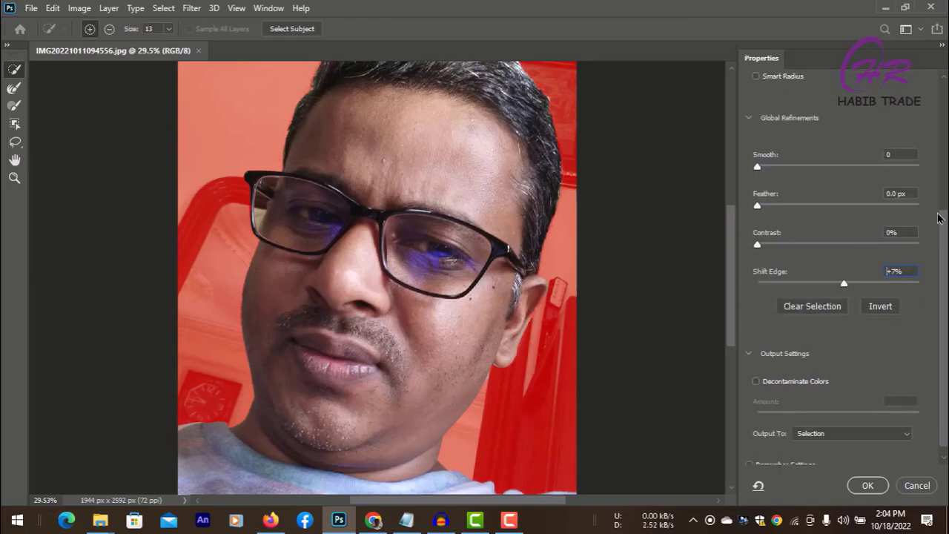
{"action": "scroll", "coordinate": [945, 240], "scroll_direction": "down", "scroll_amount": 1}
- Change the Select and Mask view mode to On Layers to preview the man on transparency
{"action": "scroll", "coordinate": [945, 226], "scroll_direction": "up", "scroll_amount": 10}
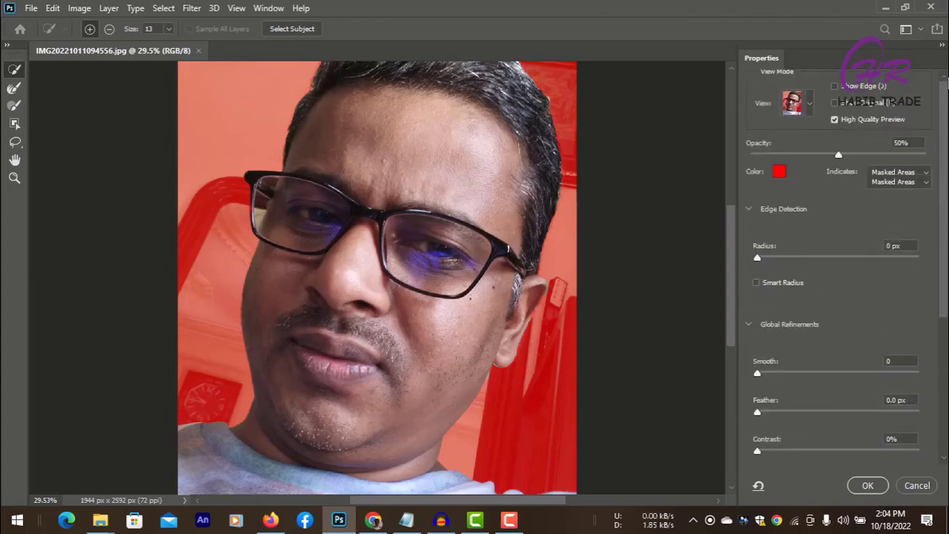
{"action": "left_click", "coordinate": [808, 119]}
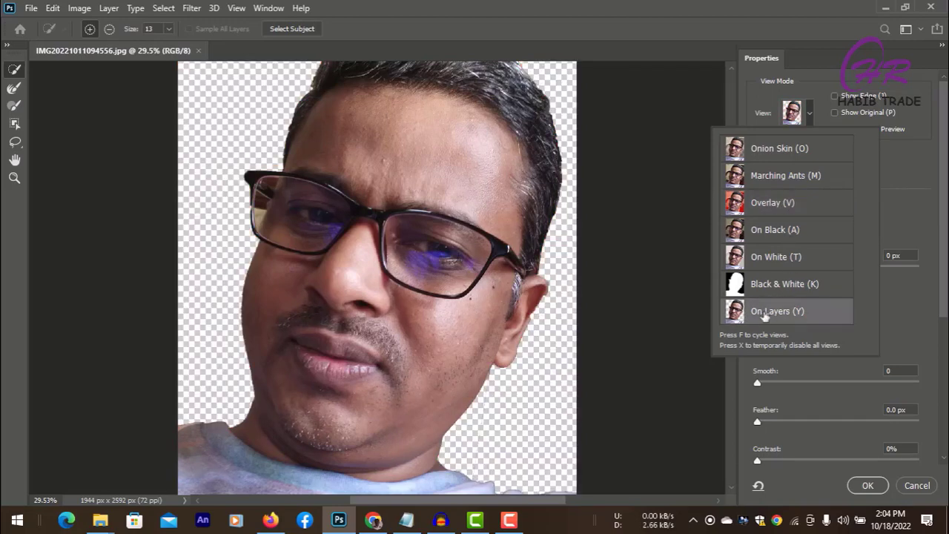
{"action": "left_click", "coordinate": [909, 297]}
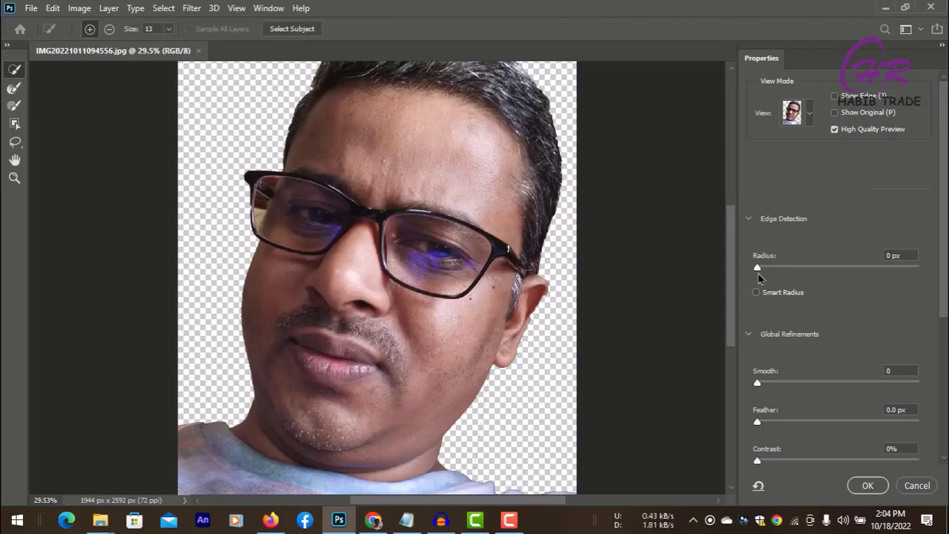
{"action": "scroll", "coordinate": [827, 298], "scroll_direction": "down", "scroll_amount": 1}
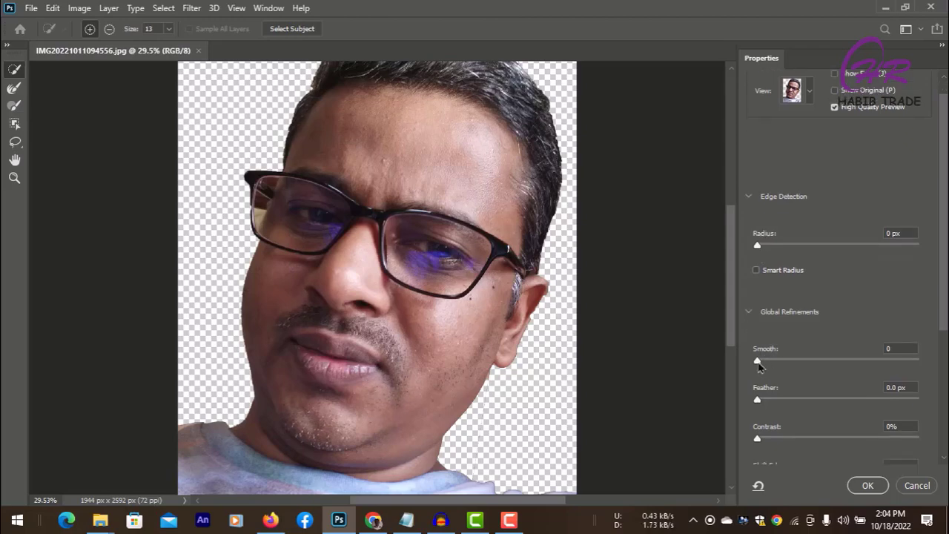
- Refine the subject selection with Smooth 9, Feather 1.6 px and Contrast 7%
{"action": "left_click_drag", "start_coordinate": [766, 363], "coordinate": [779, 401]}
{"action": "key", "text": "m"}
{"action": "left_click_drag", "start_coordinate": [776, 402], "coordinate": [770, 403]}
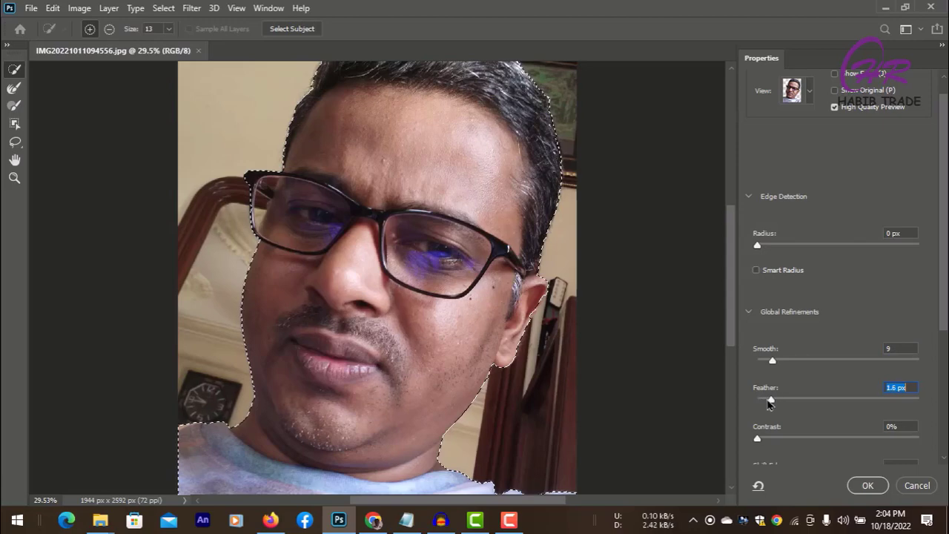
{"action": "key", "text": "y"}
{"action": "scroll", "coordinate": [795, 333], "scroll_direction": "down", "scroll_amount": 1}
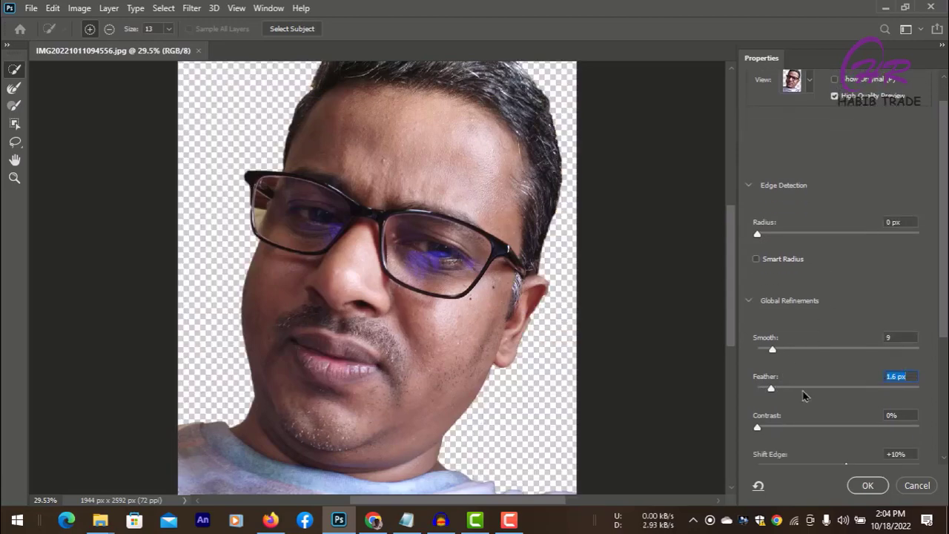
{"action": "scroll", "coordinate": [807, 397], "scroll_direction": "down", "scroll_amount": 1}
{"action": "left_click_drag", "start_coordinate": [758, 416], "coordinate": [766, 418]}
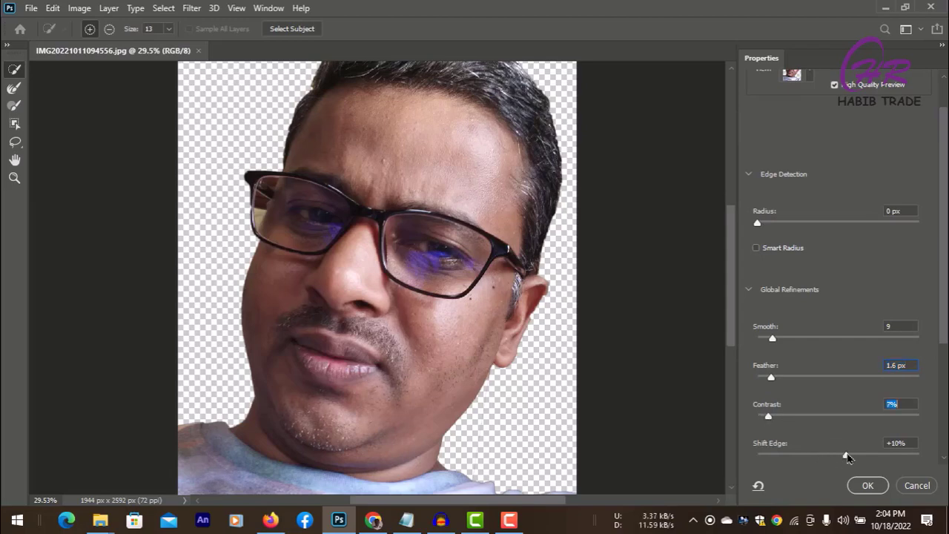
- Try negative Shift Edge values on the selection and settle on 0%
{"action": "scroll", "coordinate": [838, 460], "scroll_direction": "down", "scroll_amount": 1}
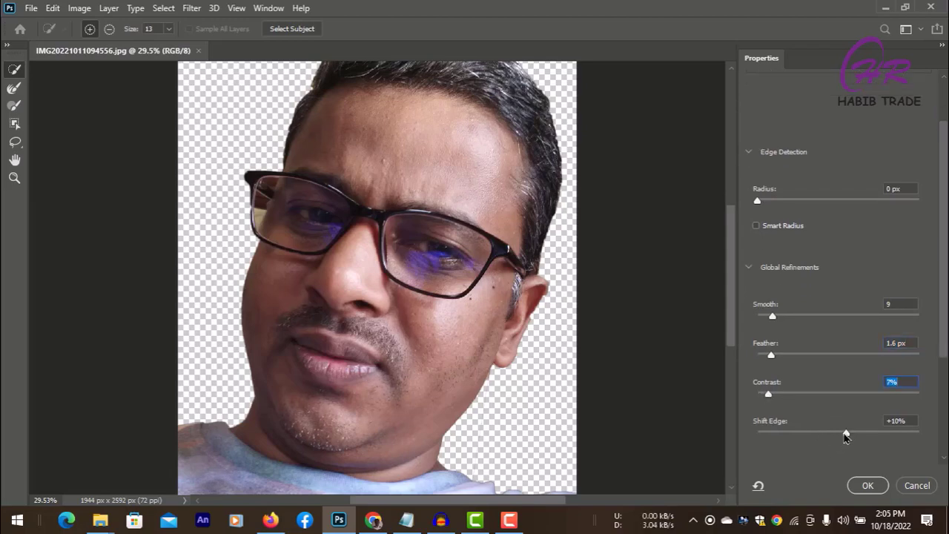
{"action": "left_click_drag", "start_coordinate": [846, 436], "coordinate": [837, 434]}
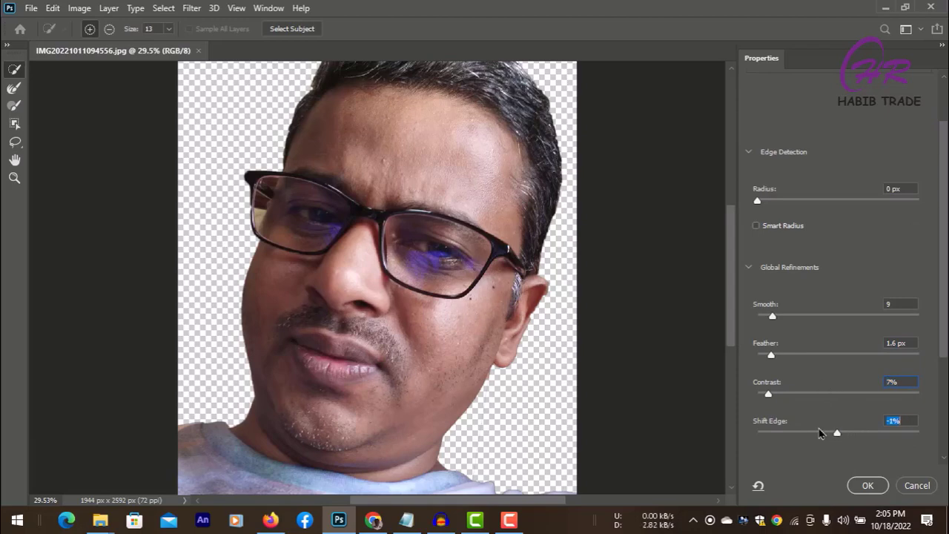
{"action": "scroll", "coordinate": [854, 335], "scroll_direction": "down", "scroll_amount": 1}
{"action": "scroll", "coordinate": [845, 334], "scroll_direction": "down", "scroll_amount": 2}
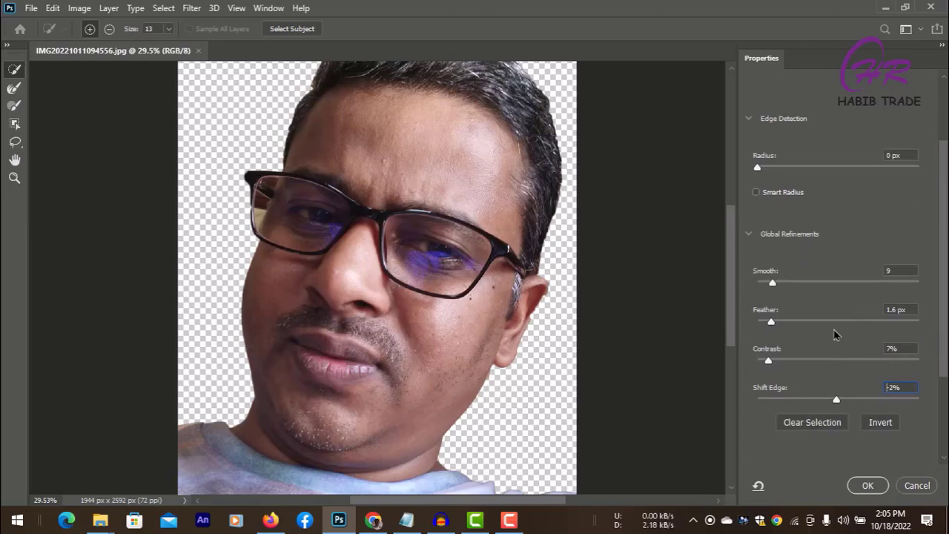
{"action": "scroll", "coordinate": [839, 338], "scroll_direction": "down", "scroll_amount": 3}
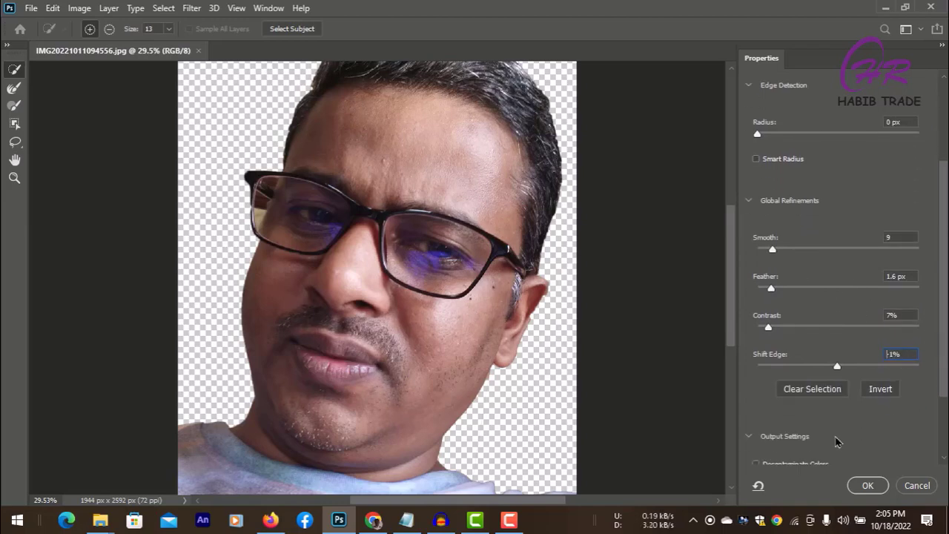
{"action": "scroll", "coordinate": [943, 364], "scroll_direction": "down", "scroll_amount": 5}
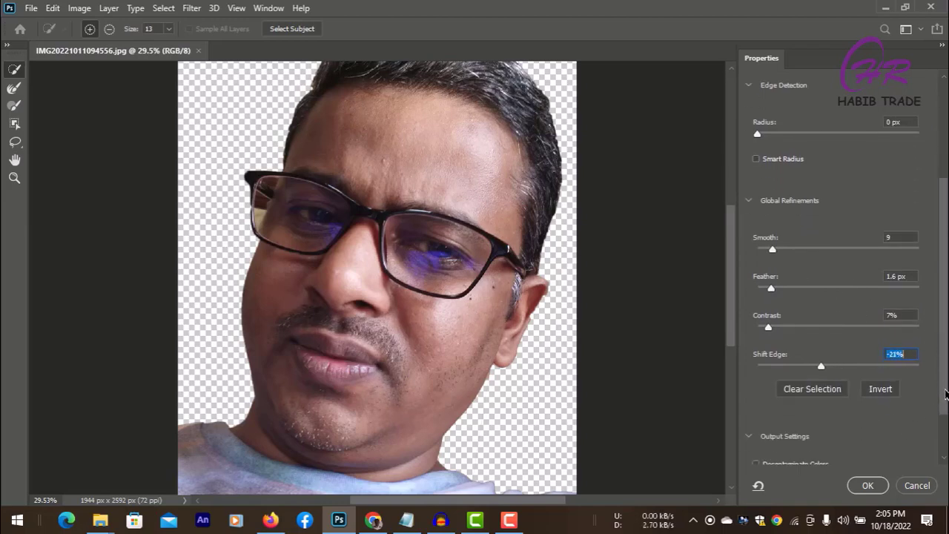
{"action": "scroll", "coordinate": [840, 322], "scroll_direction": "up", "scroll_amount": 5}
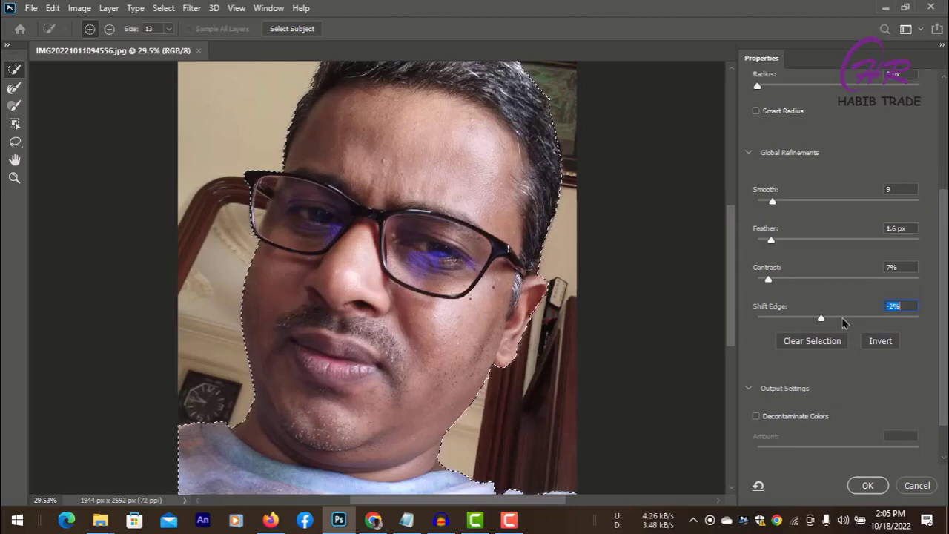
{"action": "type", "text": "2"}
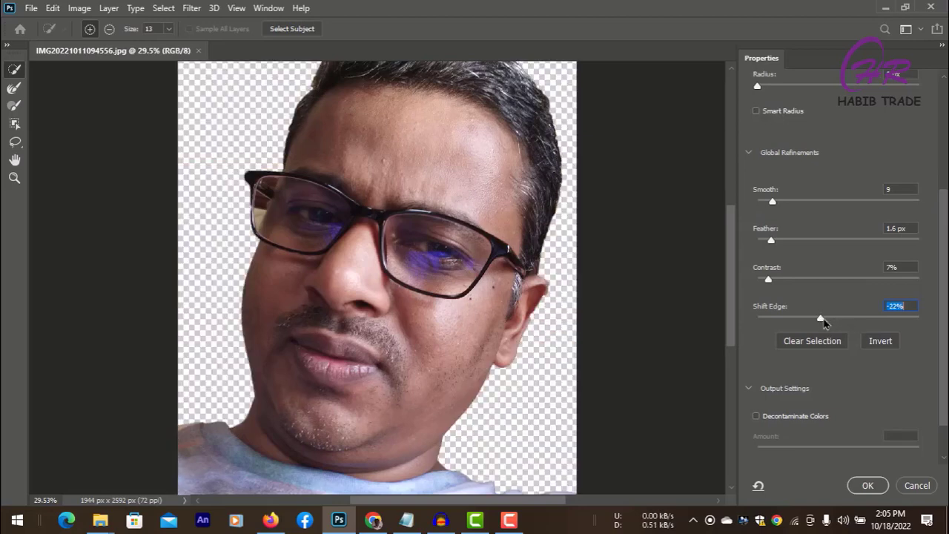
{"action": "left_click_drag", "start_coordinate": [828, 320], "coordinate": [836, 320]}
{"action": "left_click_drag", "start_coordinate": [835, 319], "coordinate": [838, 319]}
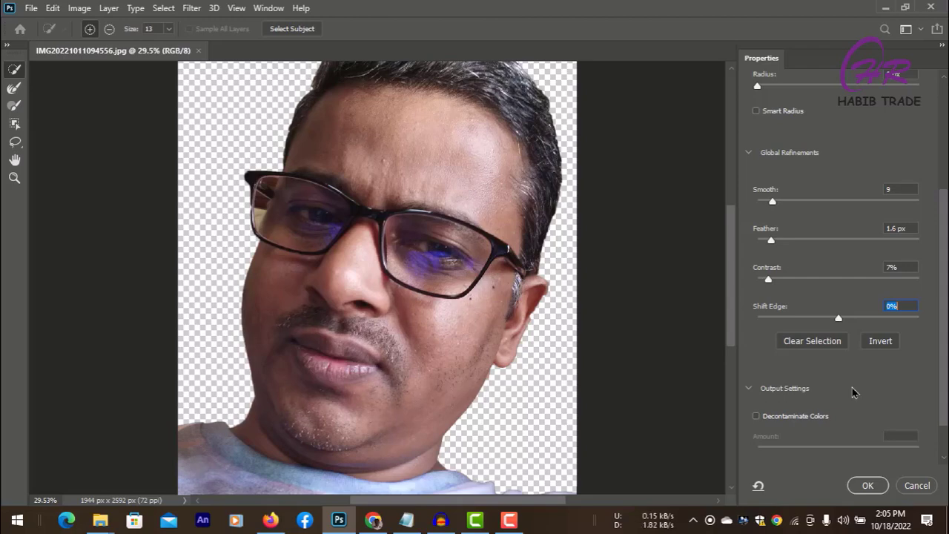
- Output the refined selection to a New Layer and check the whole cutout on the transparent background
{"action": "scroll", "coordinate": [853, 430], "scroll_direction": "down", "scroll_amount": 1}
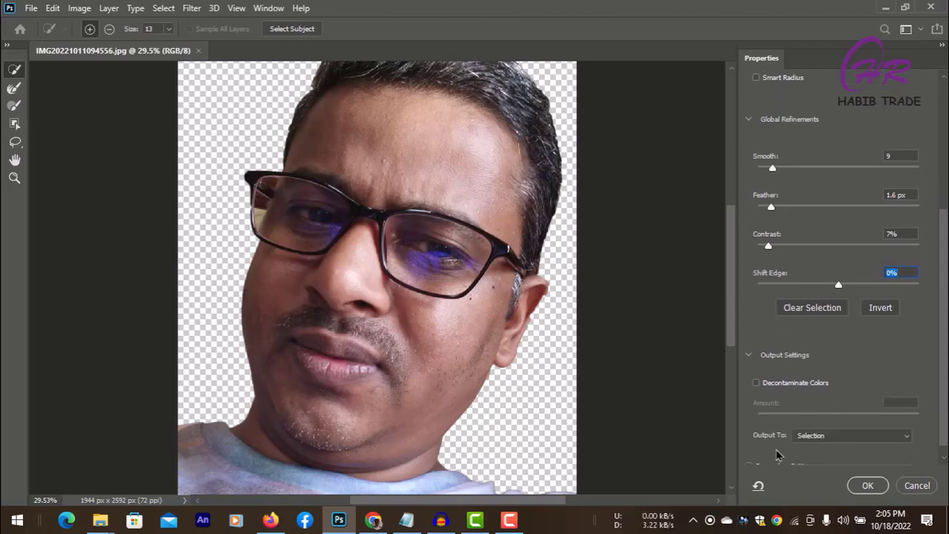
{"action": "scroll", "coordinate": [774, 449], "scroll_direction": "down", "scroll_amount": 1}
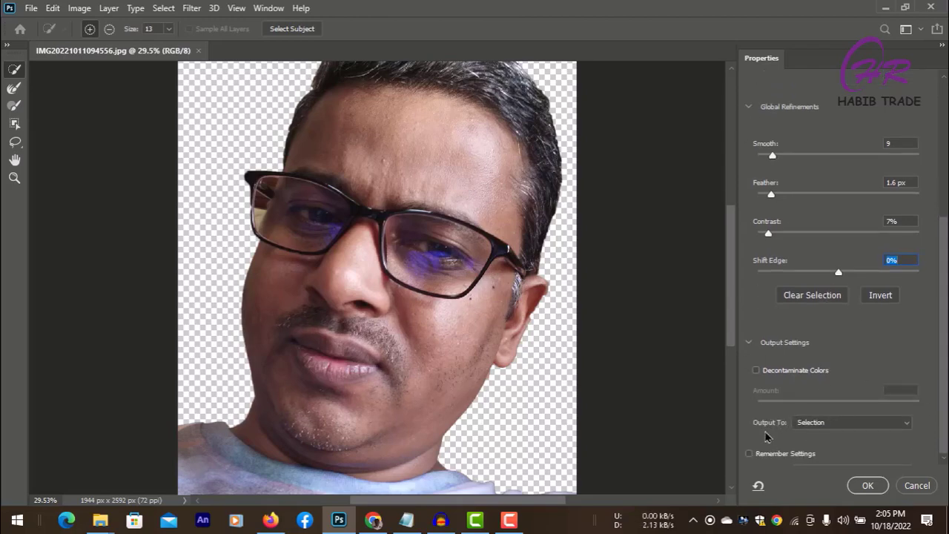
{"action": "left_click", "coordinate": [849, 425]}
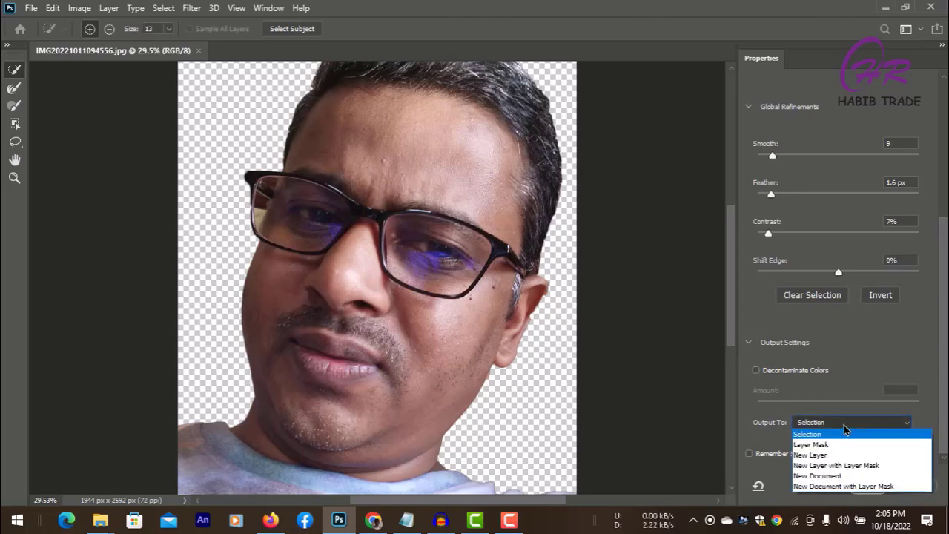
{"action": "left_click", "coordinate": [810, 455]}
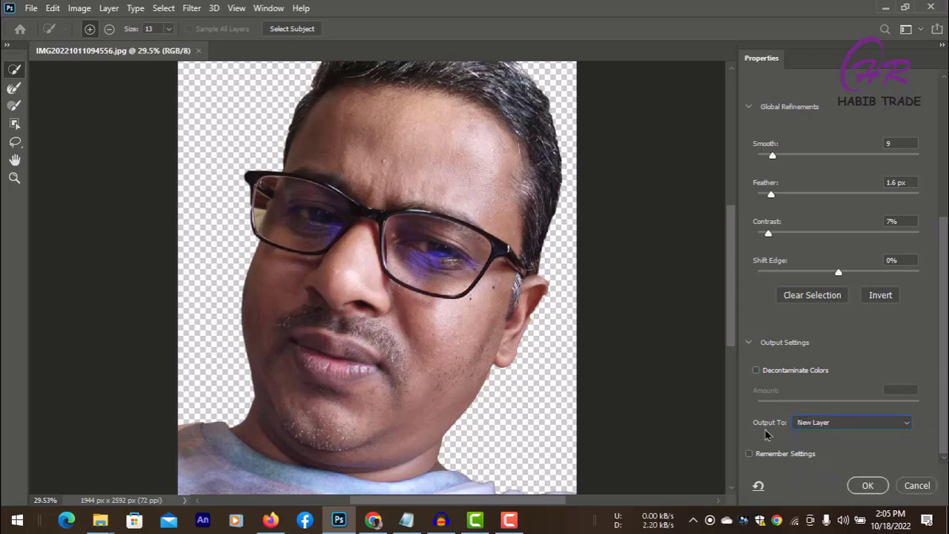
{"action": "left_click", "coordinate": [866, 484]}
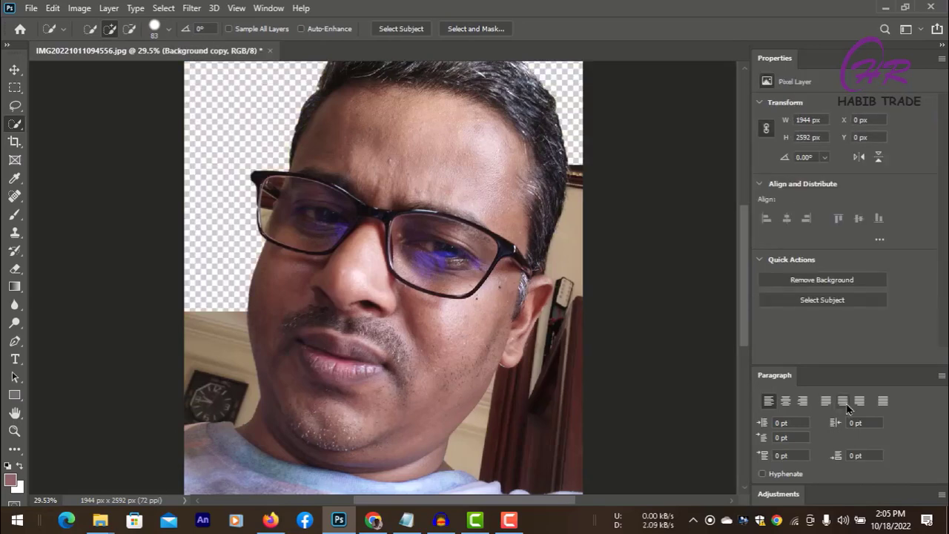
{"action": "scroll", "coordinate": [510, 389], "scroll_direction": "up", "scroll_amount": 1}
{"action": "scroll", "coordinate": [510, 389], "scroll_direction": "up", "scroll_amount": 2}
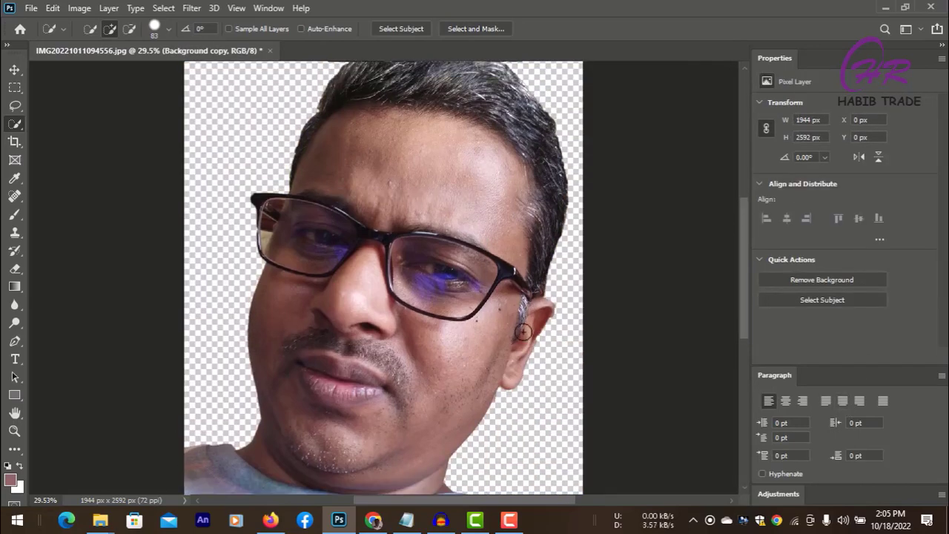
{"action": "scroll", "coordinate": [528, 302], "scroll_direction": "down", "scroll_amount": 1}
{"action": "scroll", "coordinate": [540, 309], "scroll_direction": "down", "scroll_amount": 1}
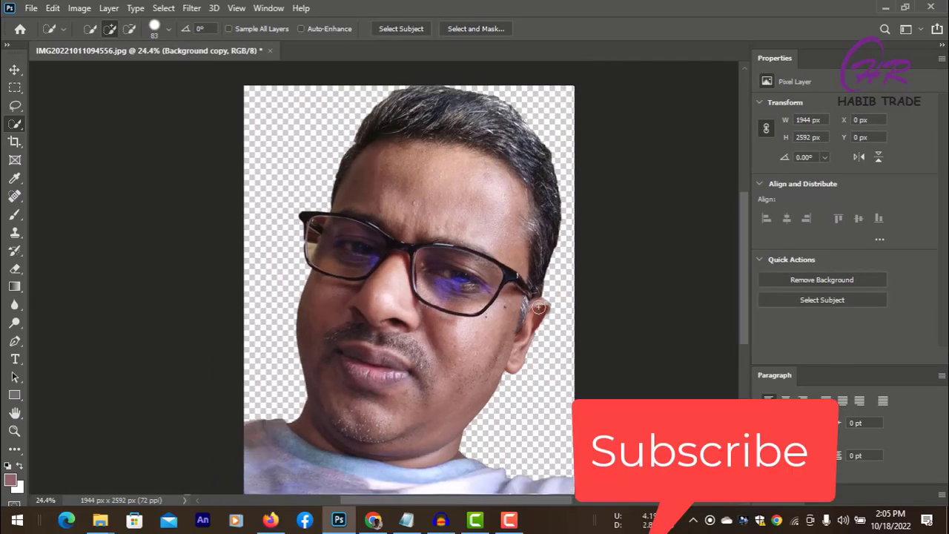
{"action": "scroll", "coordinate": [544, 282], "scroll_direction": "down", "scroll_amount": 1}
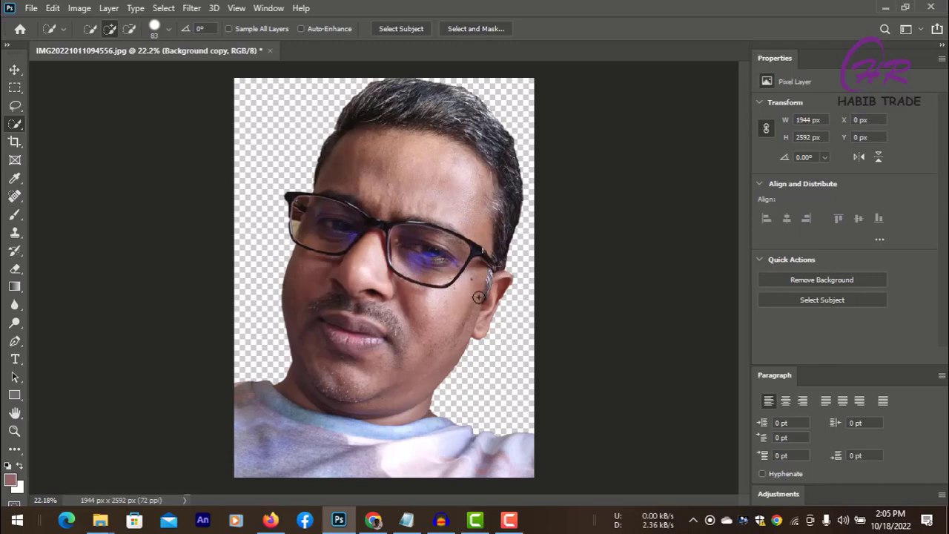
{"action": "left_click", "coordinate": [31, 8]}
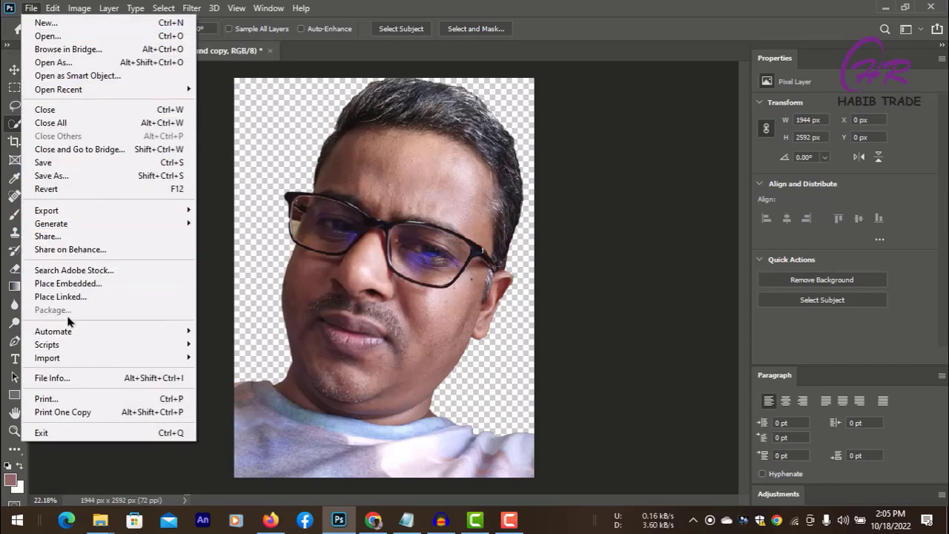
{"action": "mouse_move", "coordinate": [55, 213]}
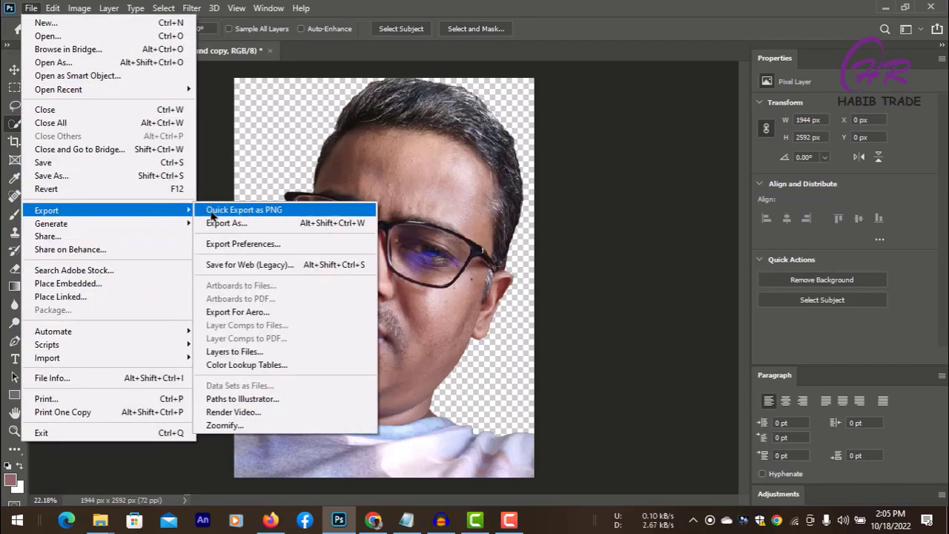
{"action": "left_click", "coordinate": [268, 212]}
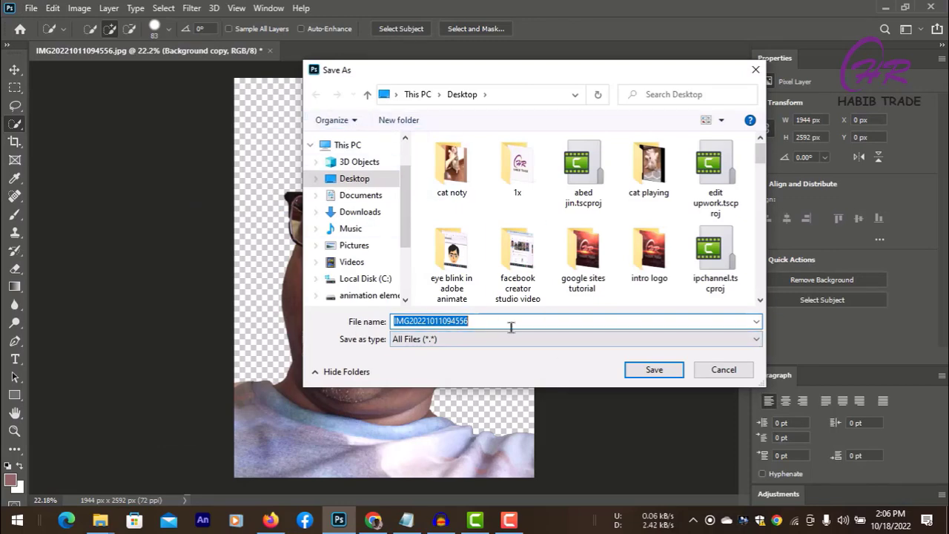
{"action": "left_click", "coordinate": [491, 321]}
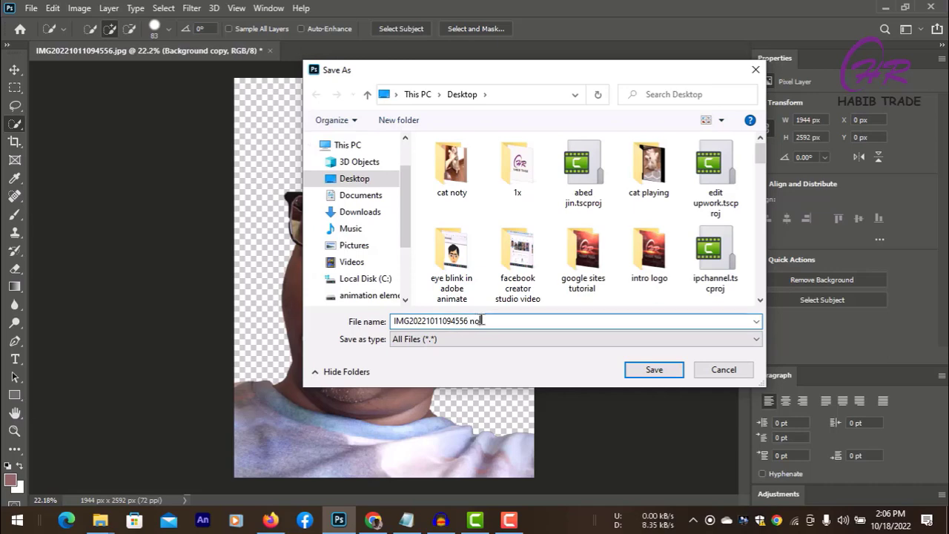
{"action": "type", "text": "no backg"}
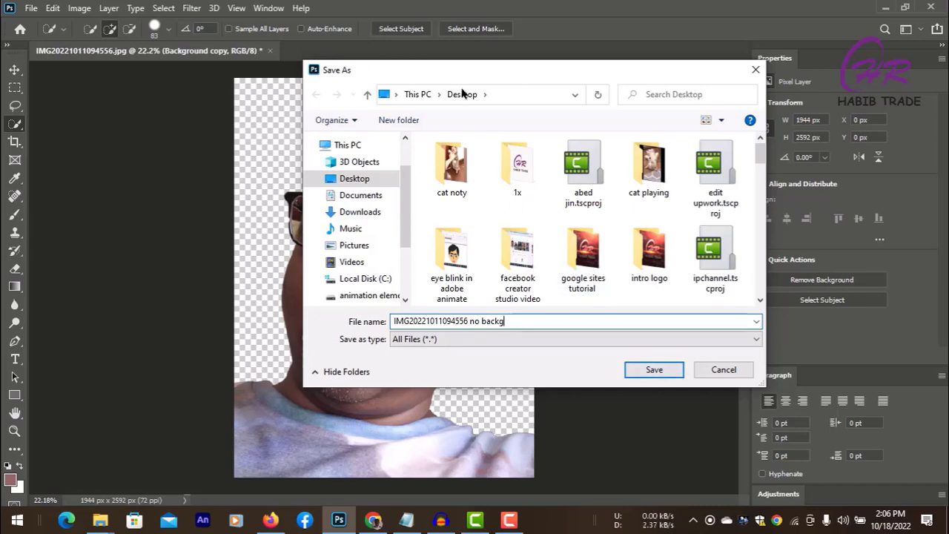
{"action": "left_click", "coordinate": [636, 368]}
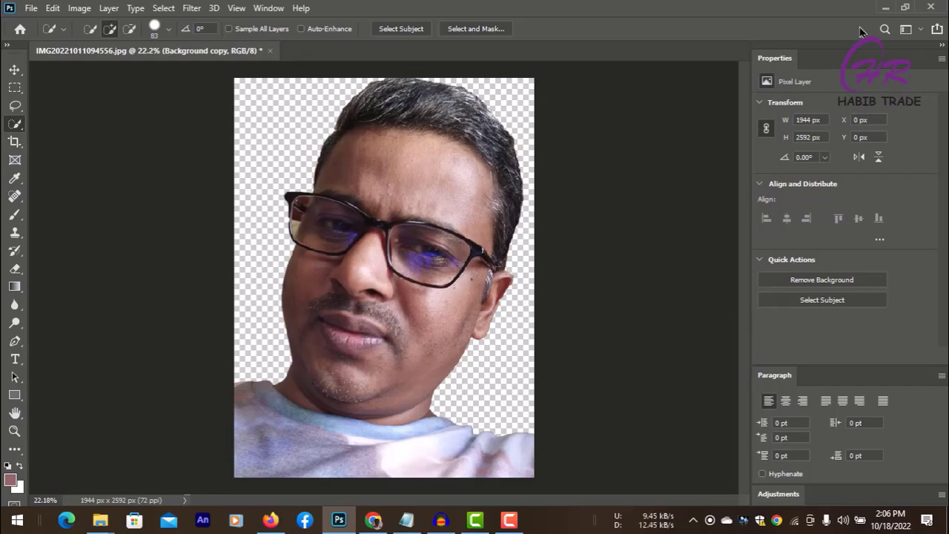
- Move the exported PNG to an empty desktop area and open it to check the cutout, returning to Photoshop
{"action": "left_click", "coordinate": [885, 7]}
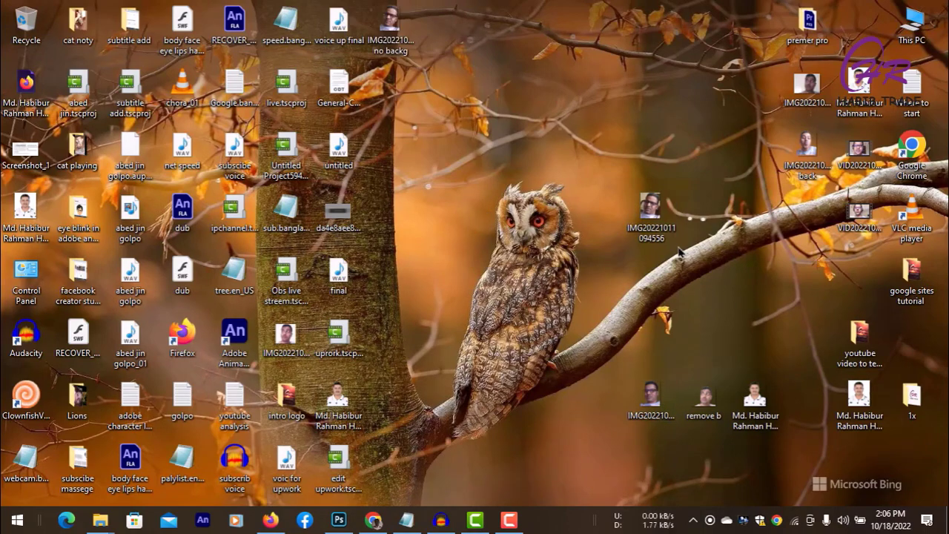
{"action": "left_click_drag", "start_coordinate": [393, 35], "coordinate": [547, 94]}
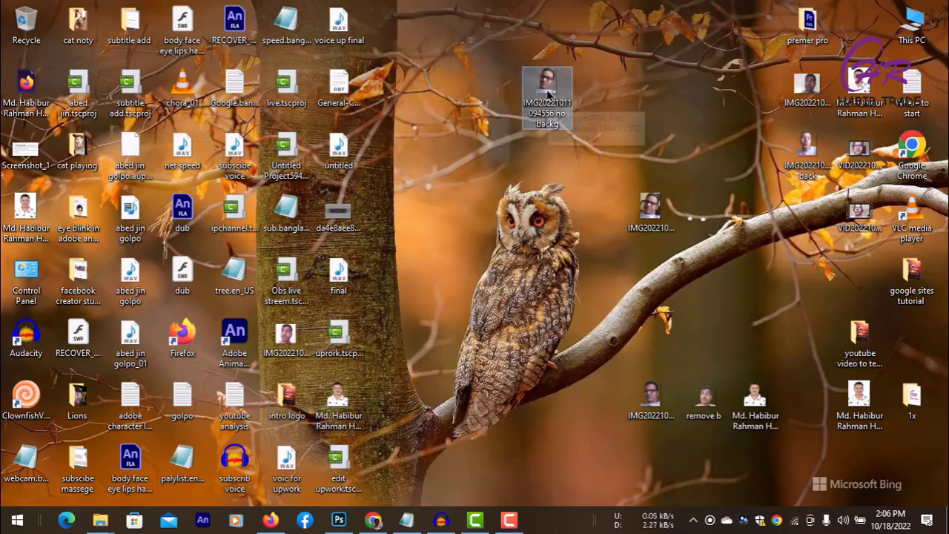
{"action": "double_click", "coordinate": [549, 94]}
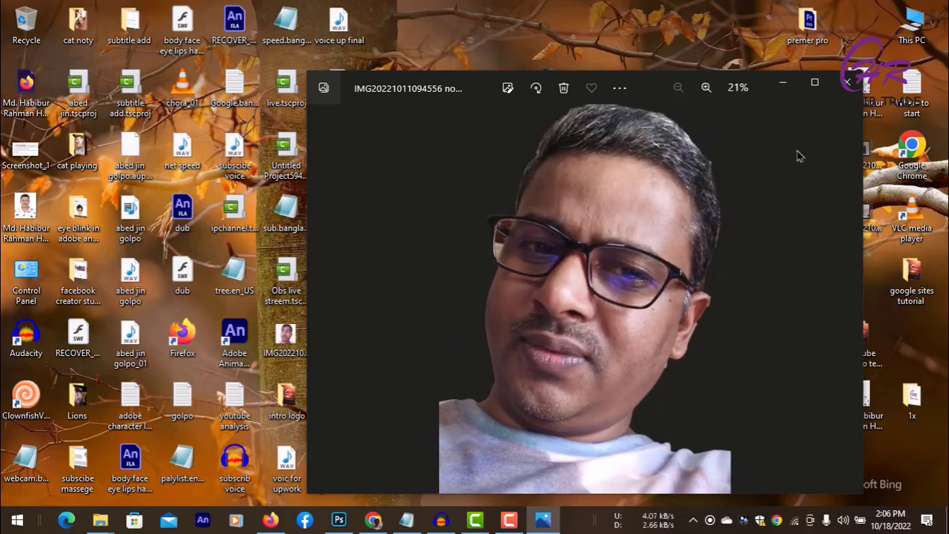
{"action": "left_click", "coordinate": [783, 88]}
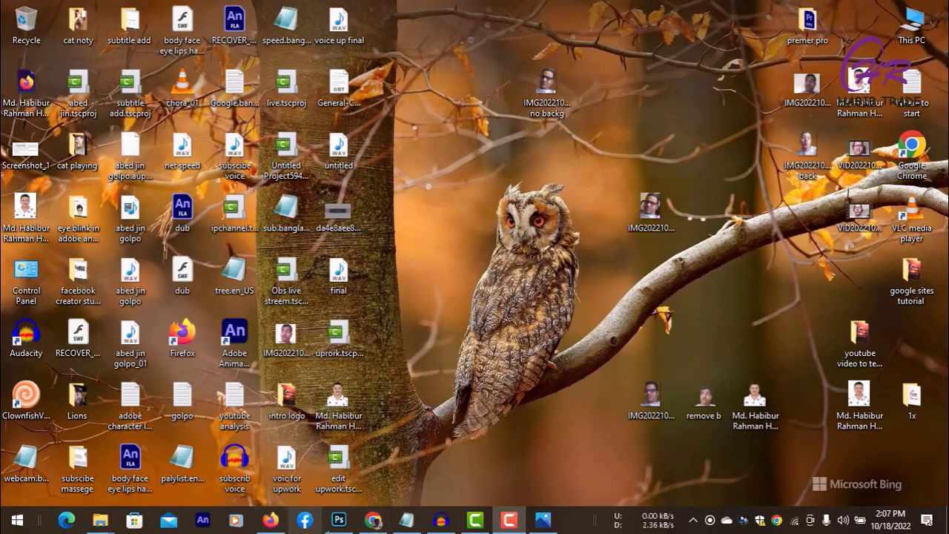
{"action": "left_click", "coordinate": [339, 521]}
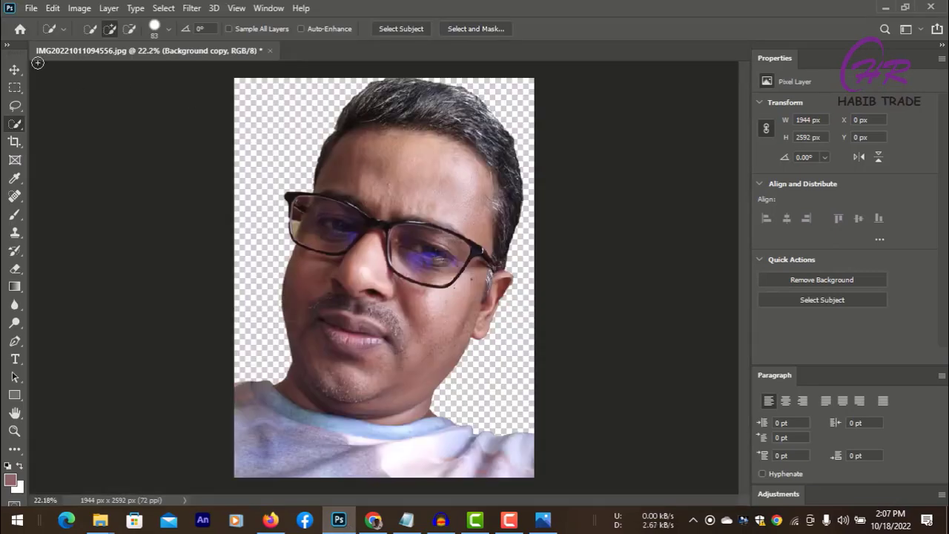